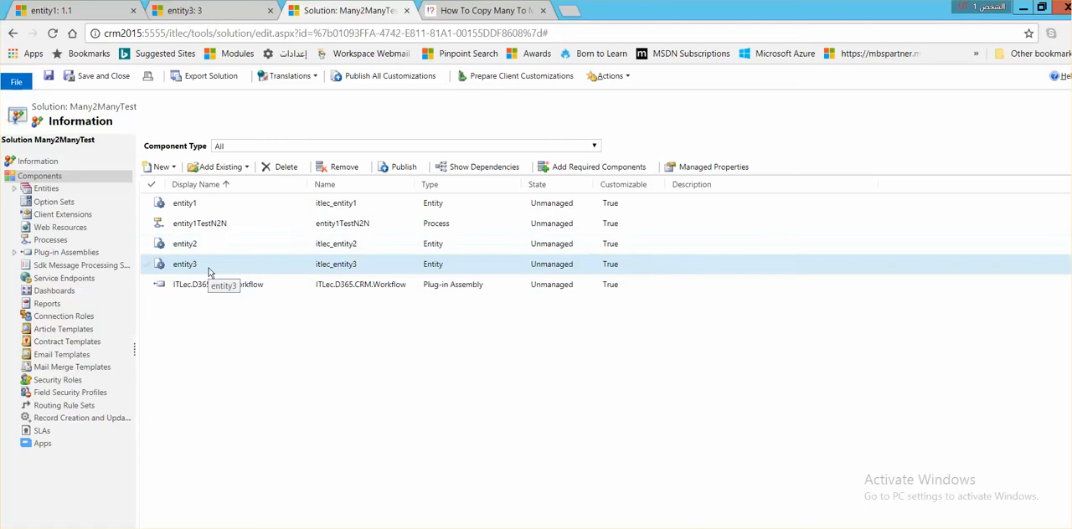
# Step: Expand entity1 under Entities in the Many2ManyTest solution, and view the entity1 record 1.1
pyautogui.click(15, 189)
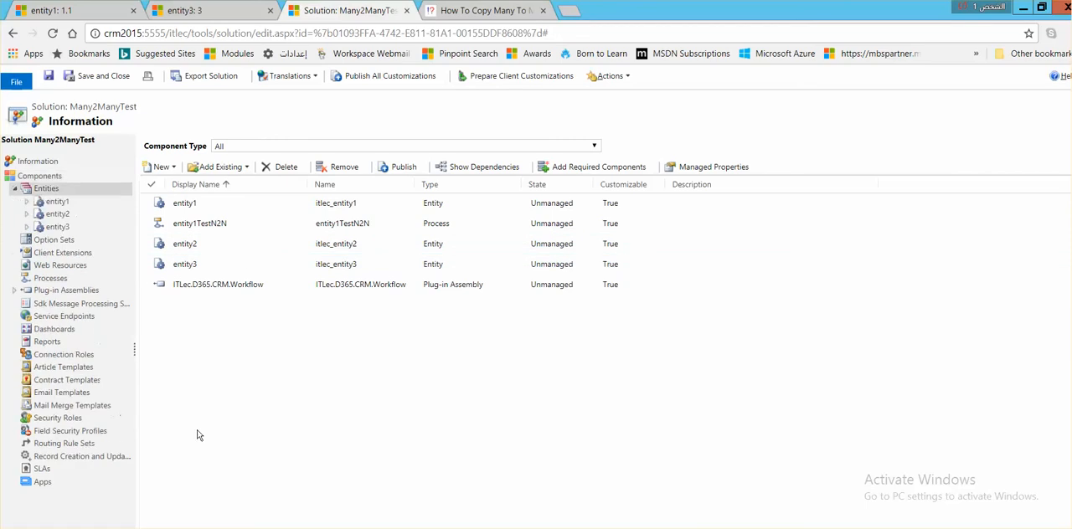
pyautogui.click(27, 202)
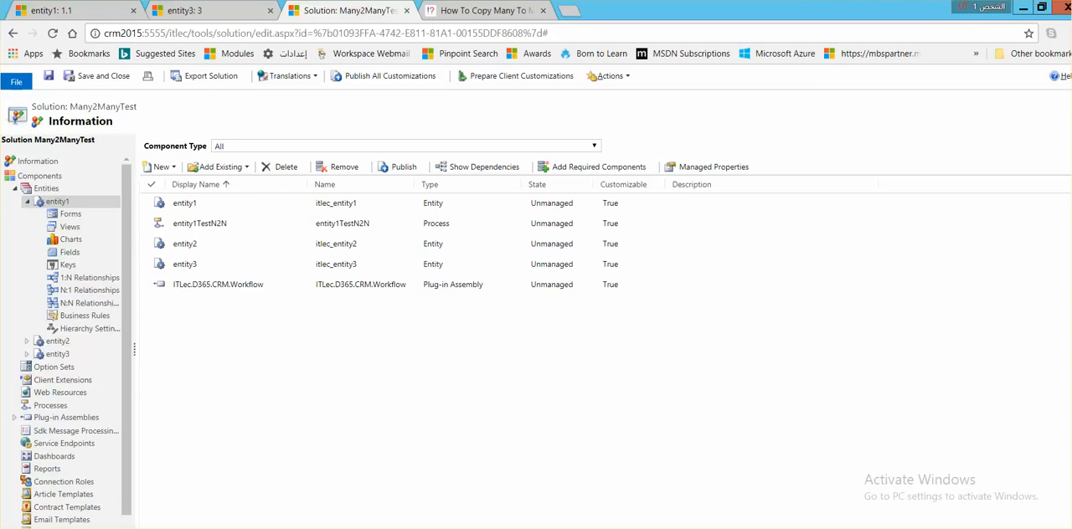
pyautogui.click(65, 11)
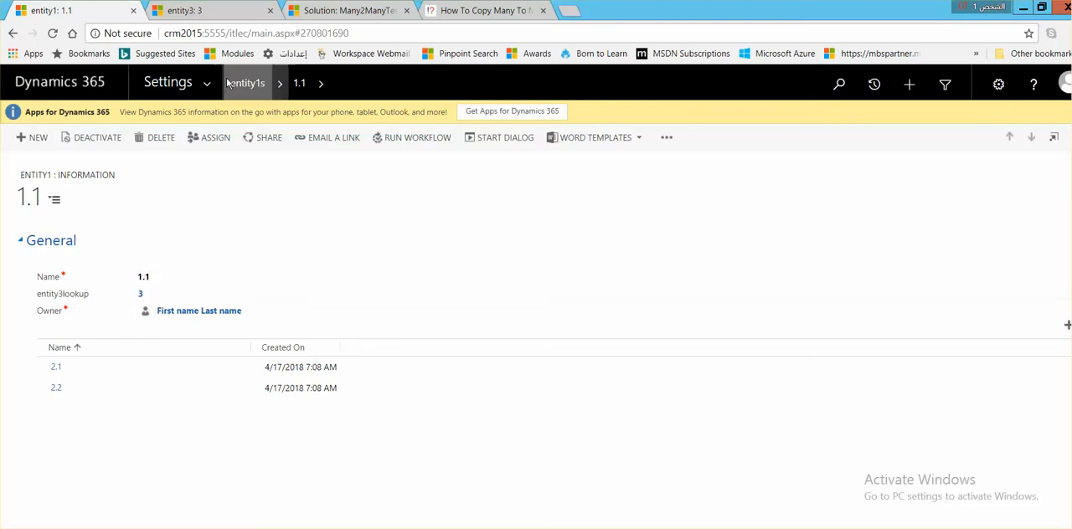
# Step: Rename the entity3 record to Entity3 and save it
pyautogui.click(213, 12)
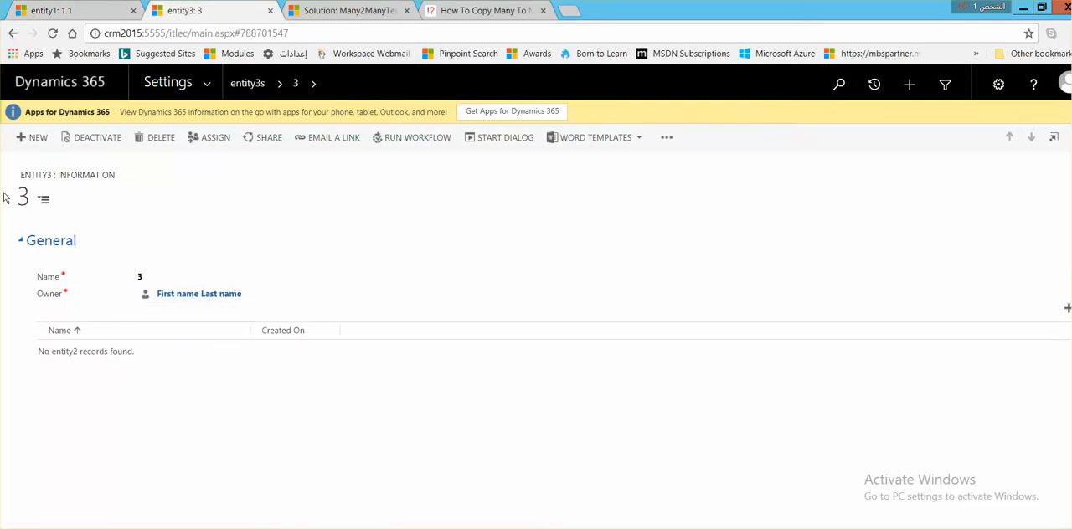
pyautogui.click(166, 275)
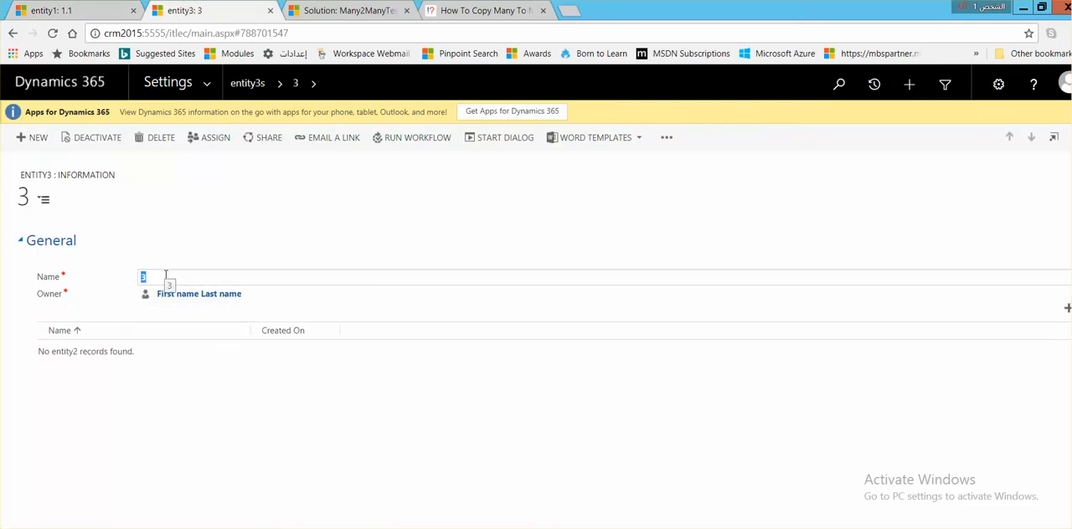
pyautogui.write('Entity')
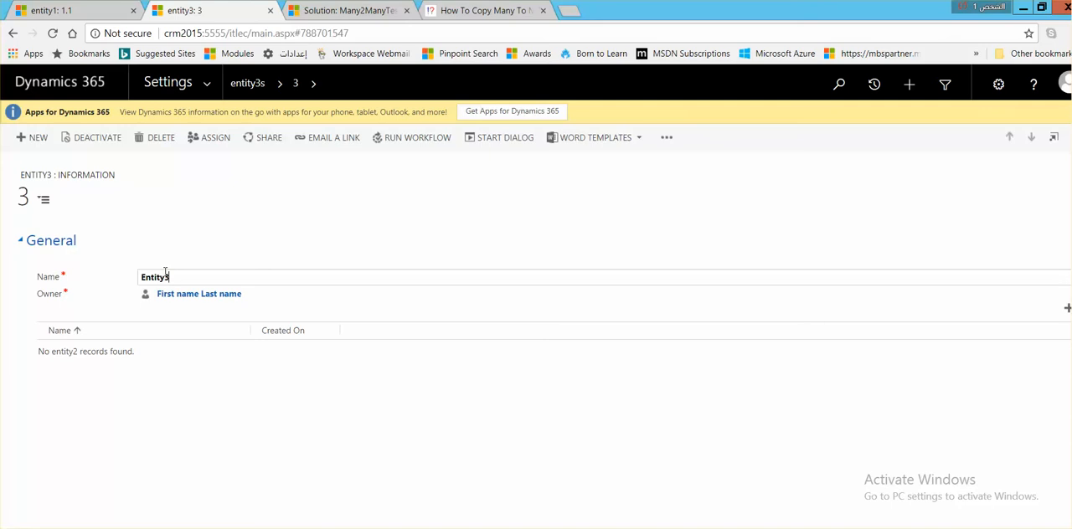
pyautogui.hotkey('ctrl', 's')
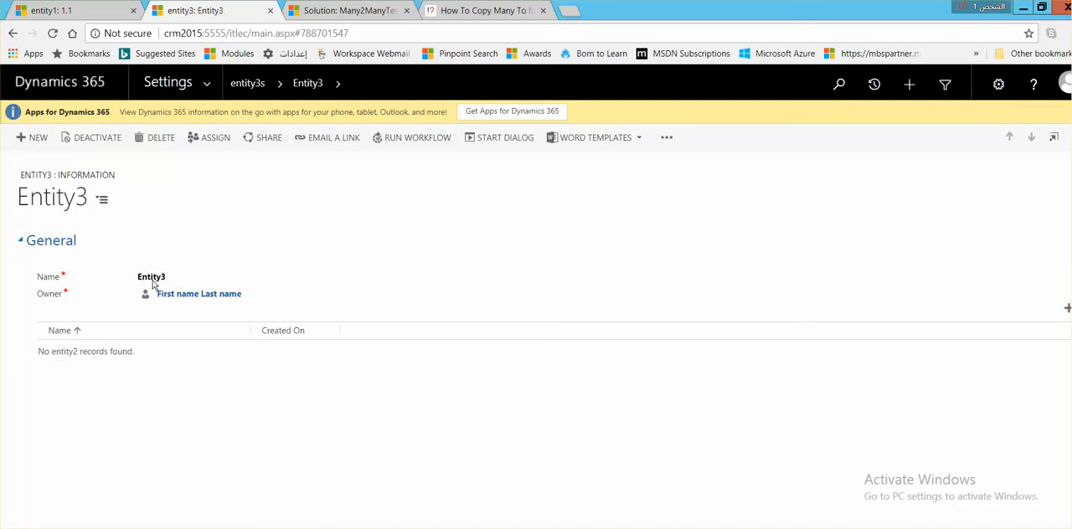
# Step: Update the entity3lookup field of the entity1 record 1.1 to Entity3
pyautogui.click(52, 11)
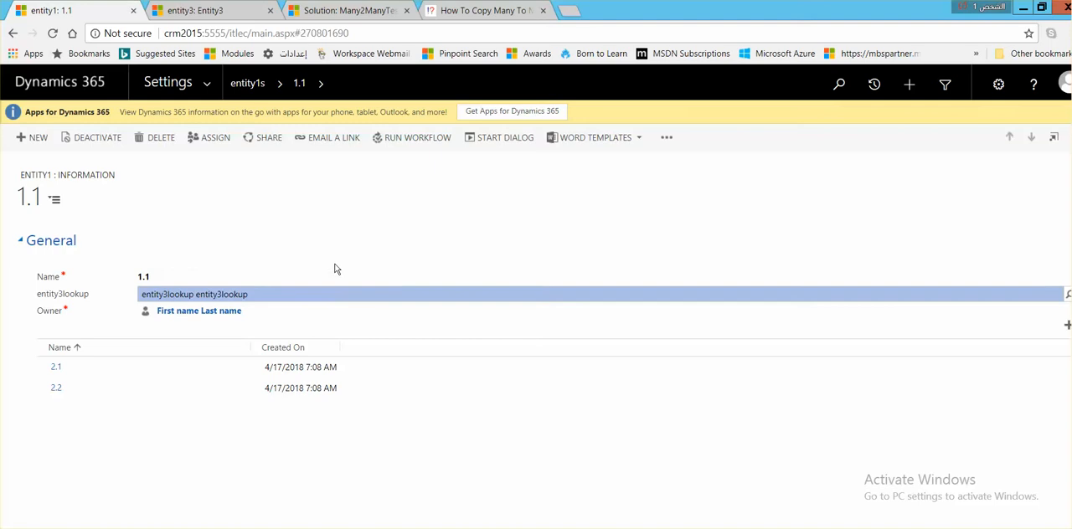
pyautogui.write('3')
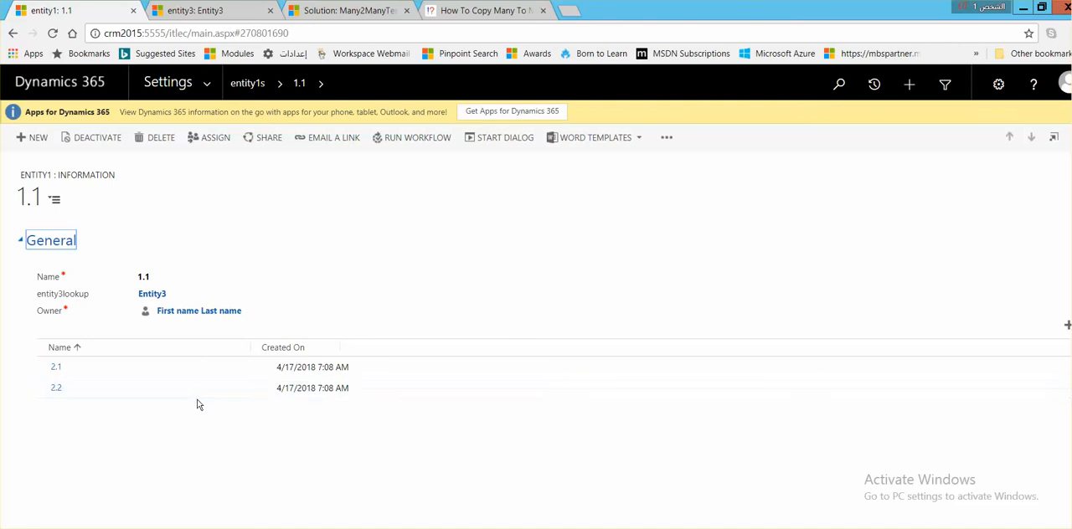
# Step: Compare the related entity2 records listed on the Entity3 record with those on the entity1 record 1.1
pyautogui.click(213, 12)
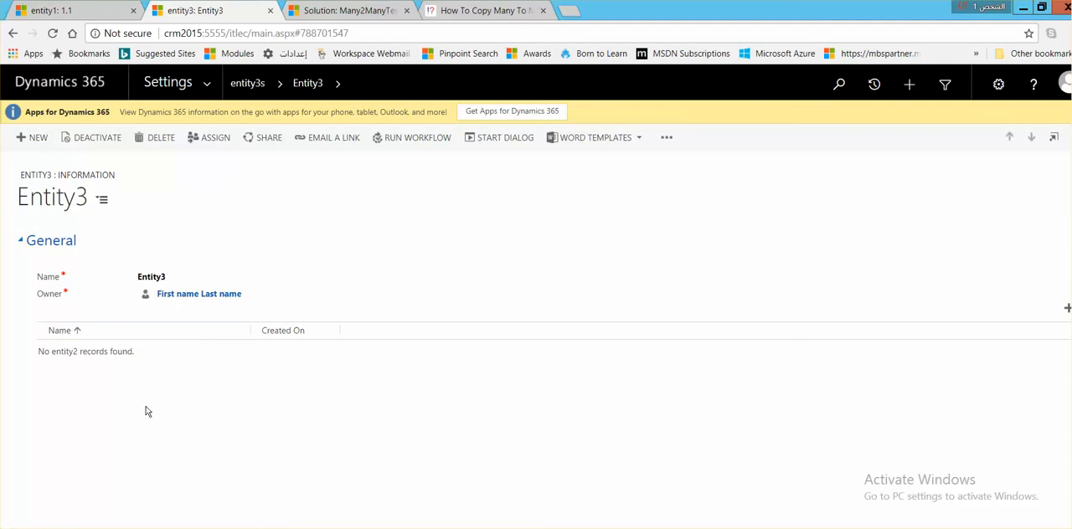
pyautogui.click(71, 11)
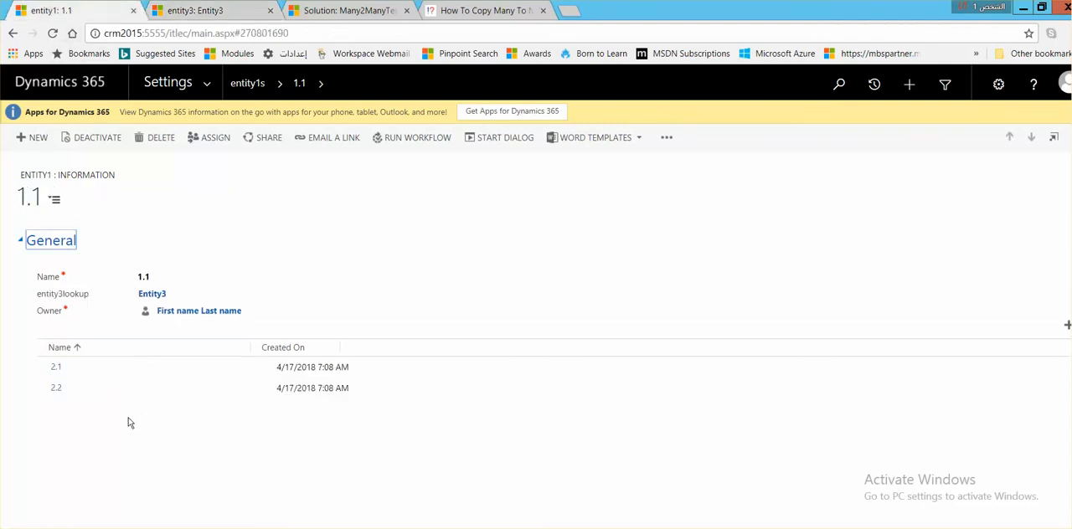
pyautogui.click(201, 11)
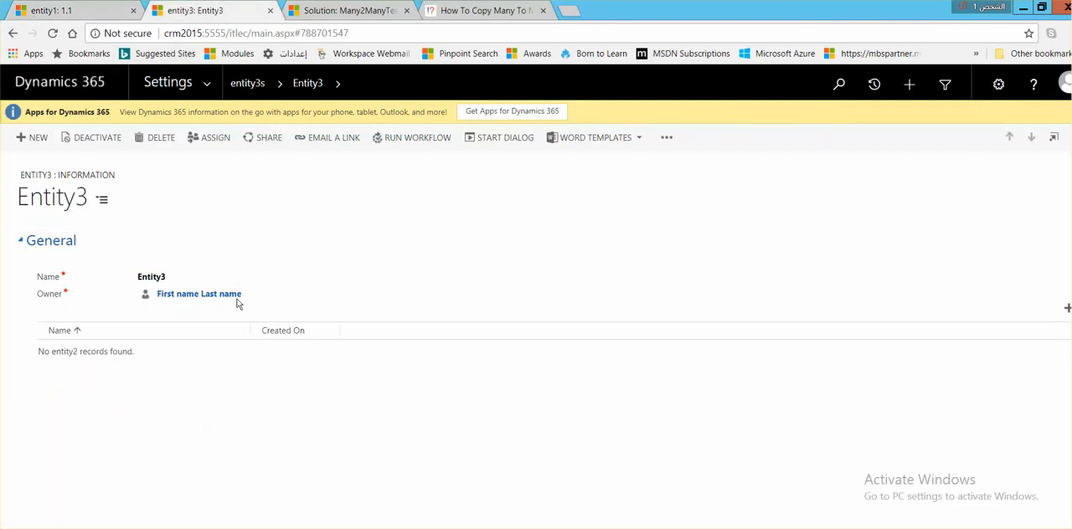
# Step: Open the entity1TestN2N process from the solution and review its workflow steps and the WorkflowHelper step's input properties
pyautogui.click(333, 11)
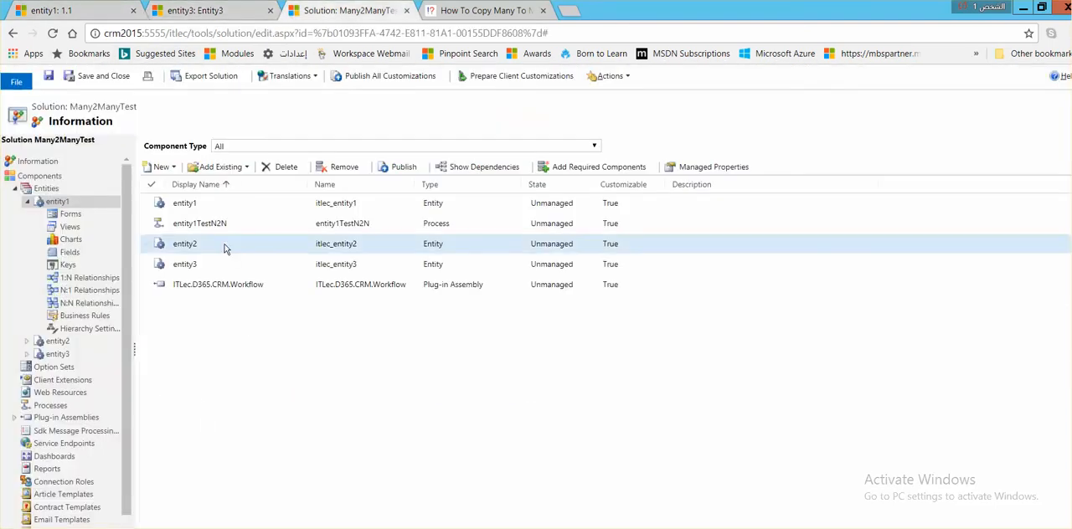
pyautogui.doubleClick(242, 225)
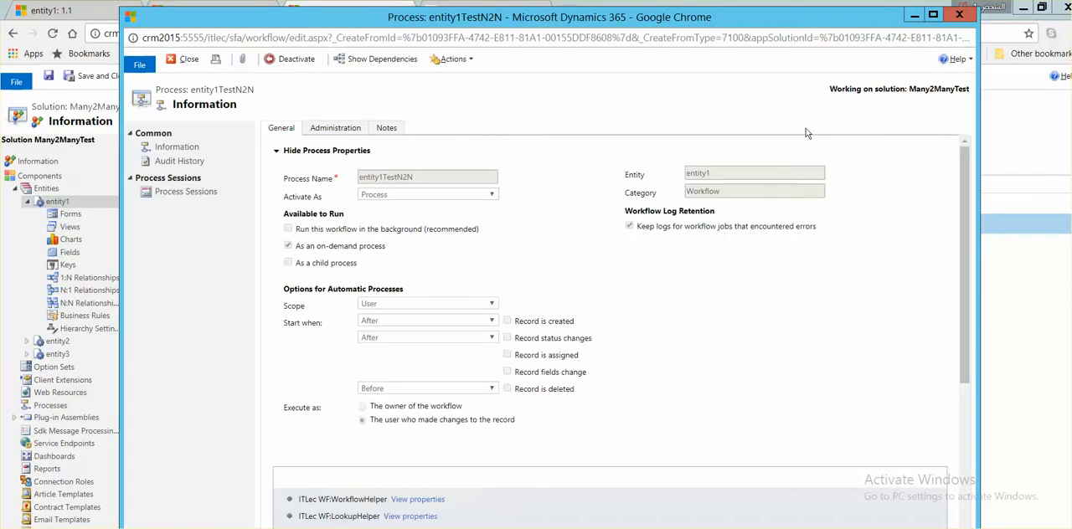
pyautogui.scroll(-5, 708, 194)
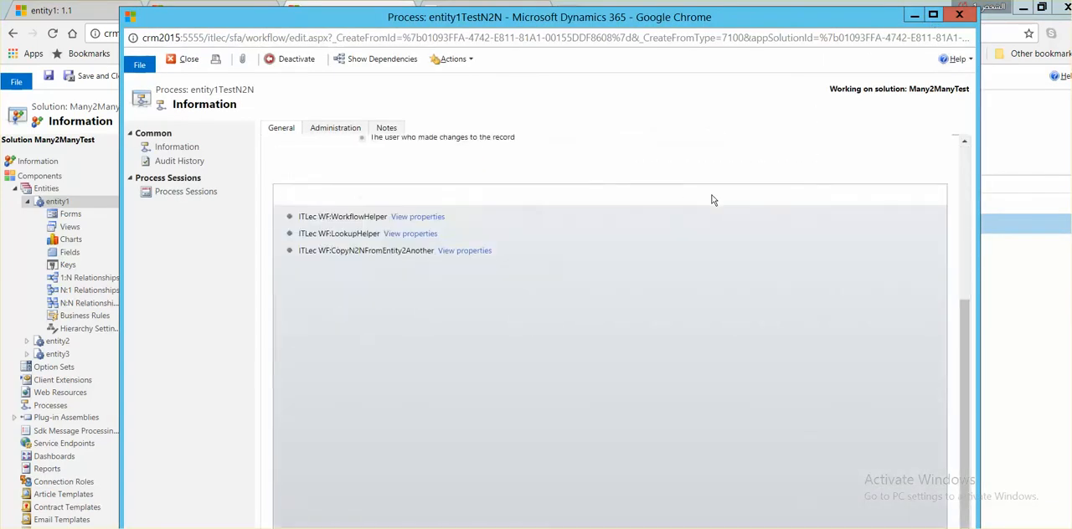
pyautogui.scroll(3, 713, 200)
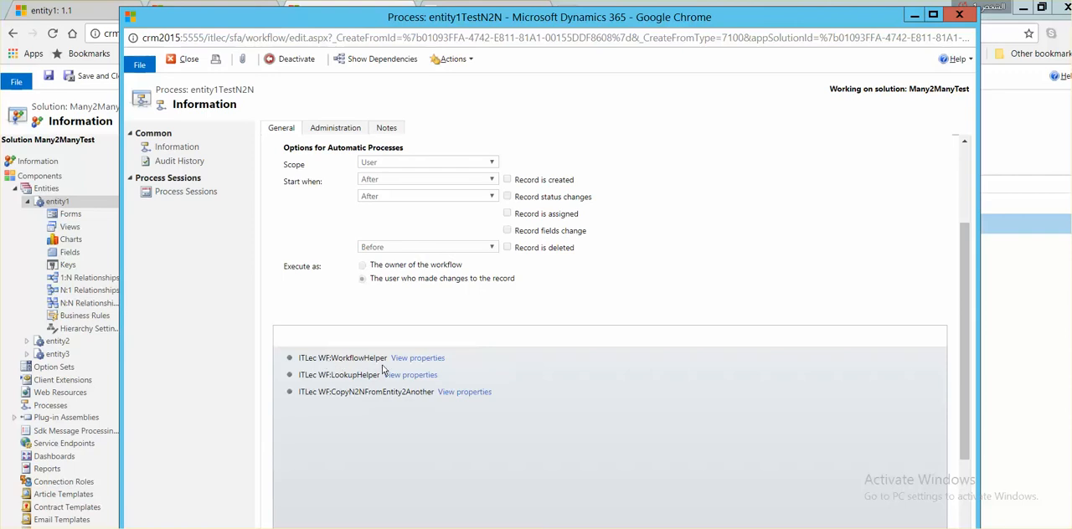
pyautogui.click(421, 363)
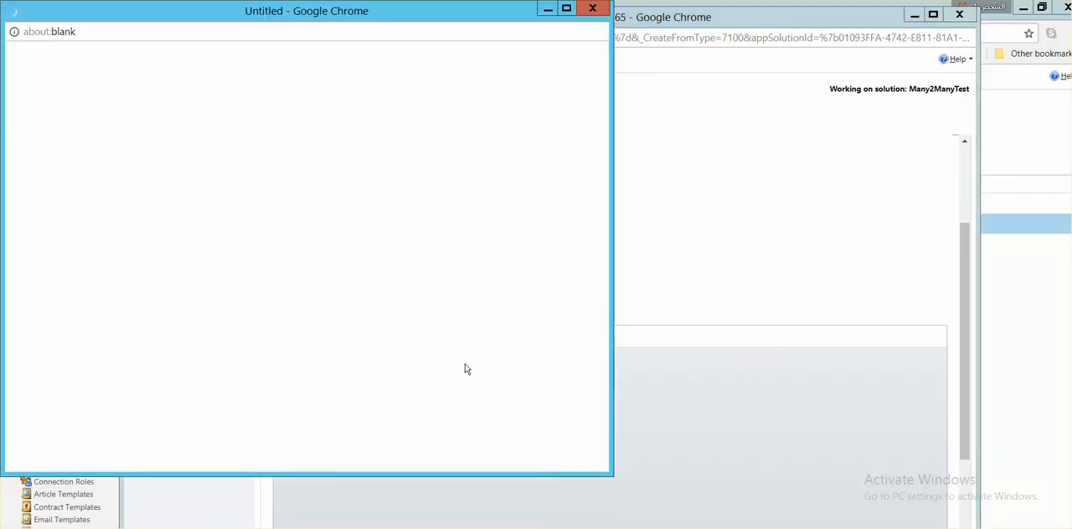
pyautogui.moveTo(522, 29); pyautogui.dragTo(600, 23)
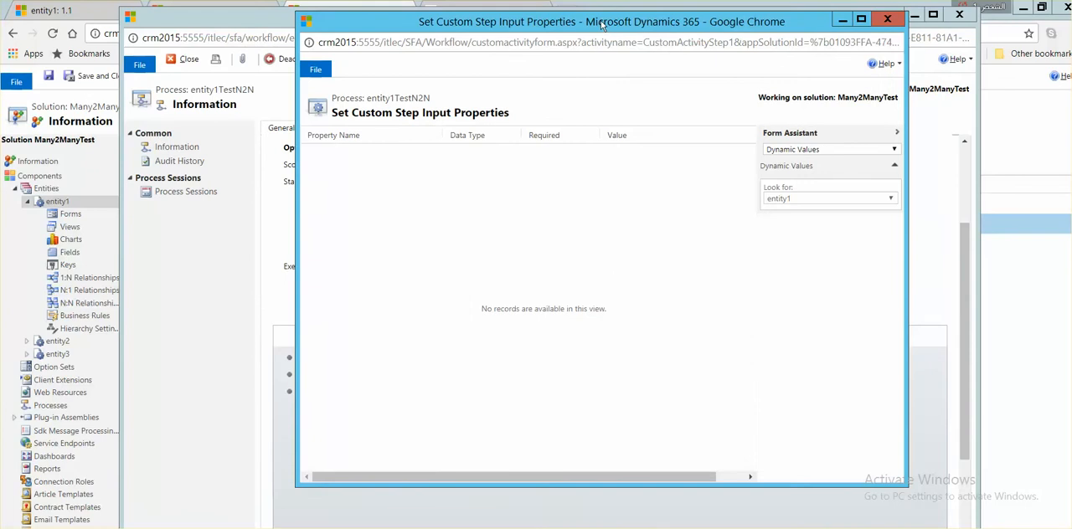
pyautogui.click(890, 21)
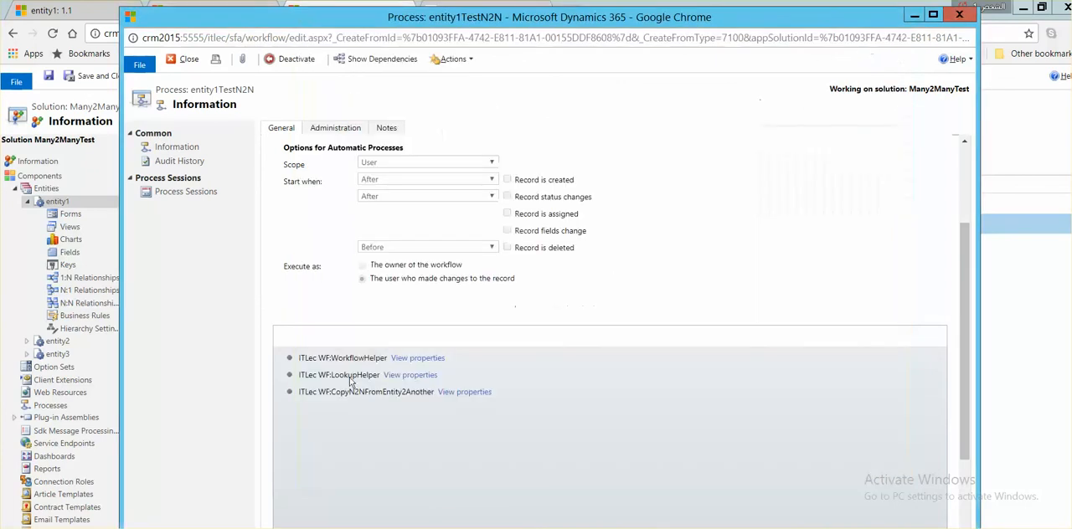
# Step: Examine the LookupHelper step's input properties against the entity3lookup field on the entity1 record
pyautogui.click(410, 375)
pyautogui.moveTo(303, 21); pyautogui.dragTo(568, 24)
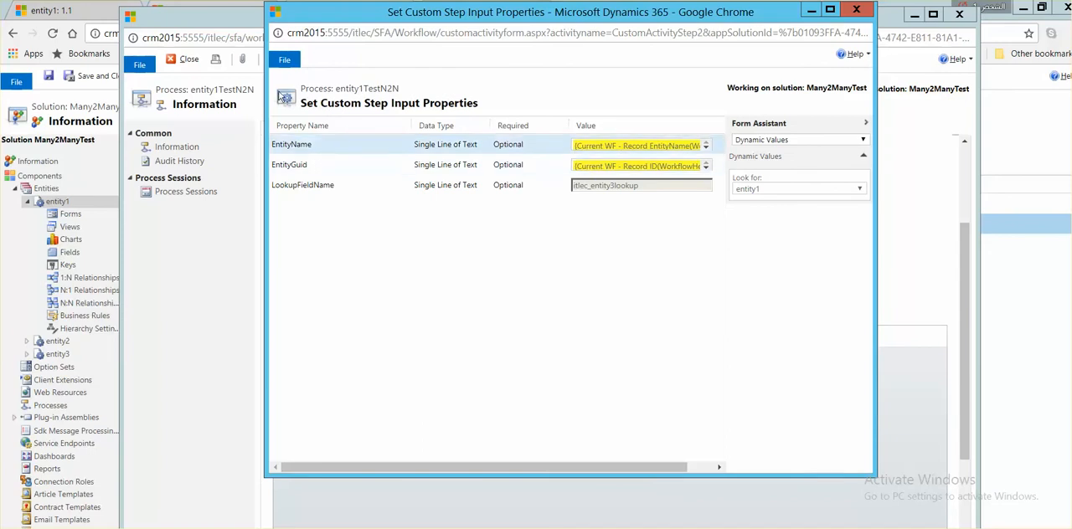
pyautogui.click(50, 11)
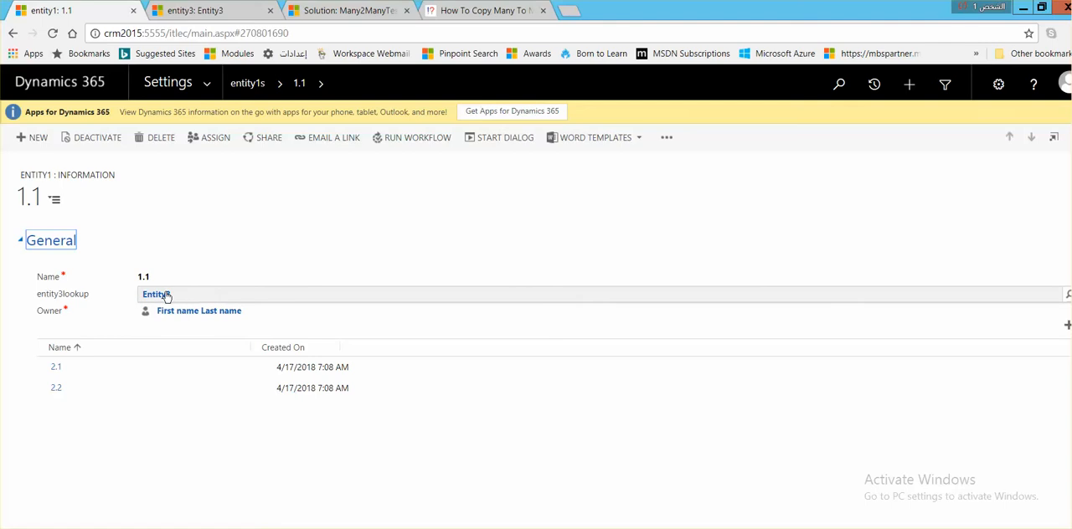
pyautogui.hotkey('alt', 'Tab')
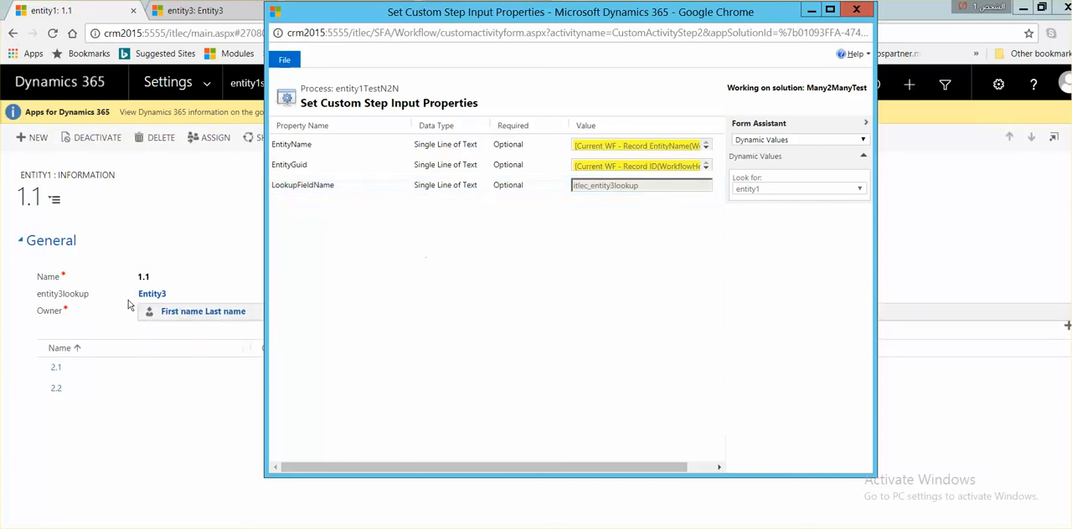
pyautogui.click(856, 10)
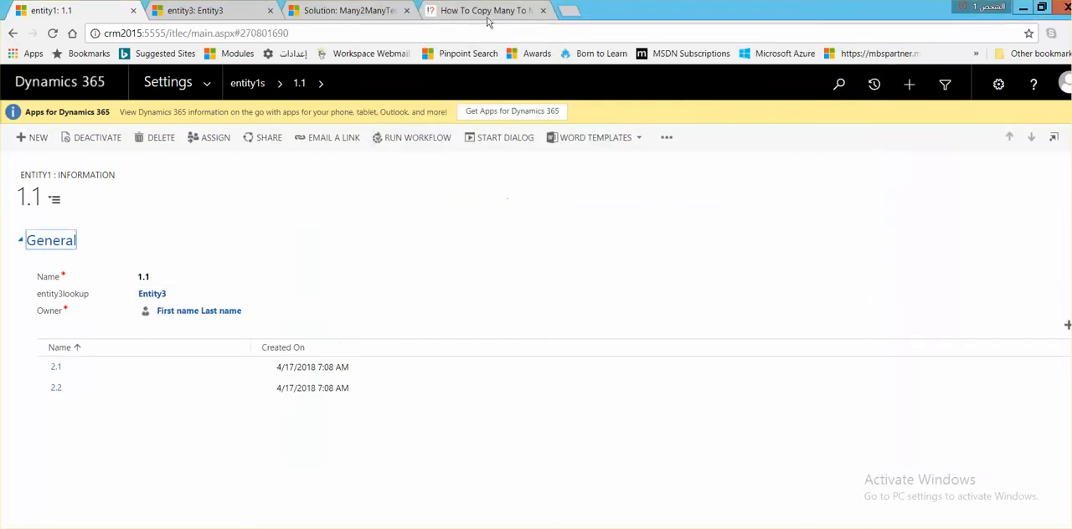
# Step: Examine the CopyN2NFromEntity2Another step's input properties alongside the source entity1 record 1.1
pyautogui.click(363, 12)
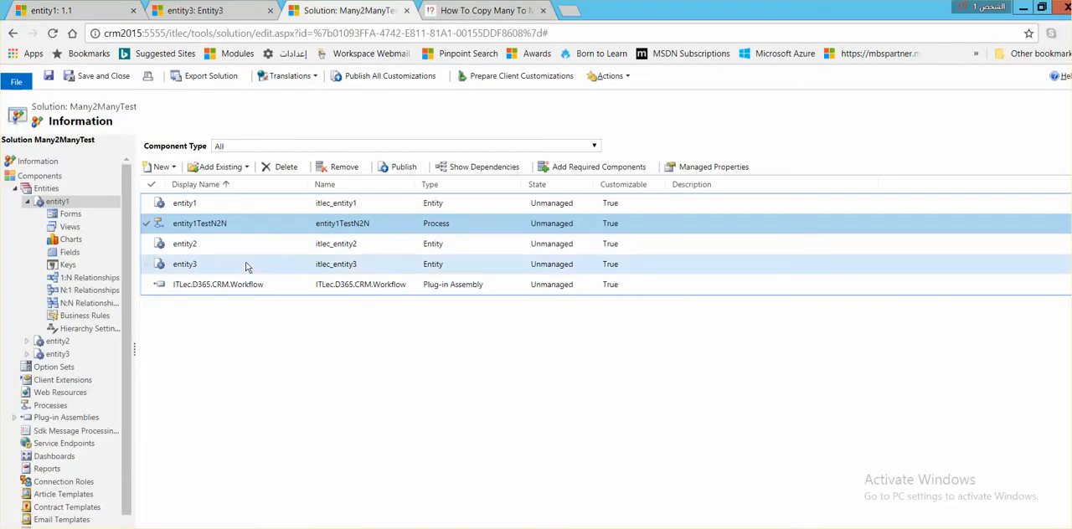
pyautogui.doubleClick(240, 226)
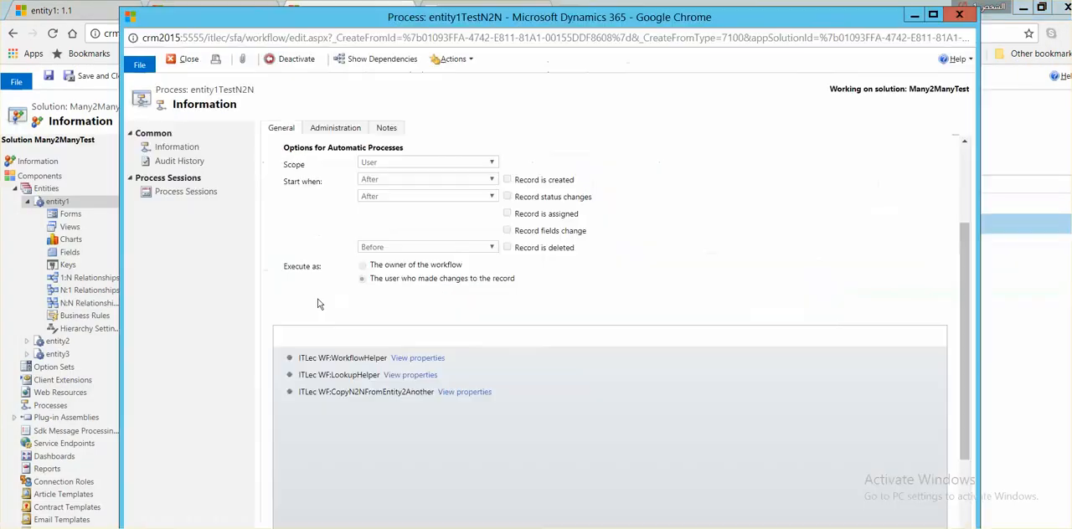
pyautogui.click(459, 392)
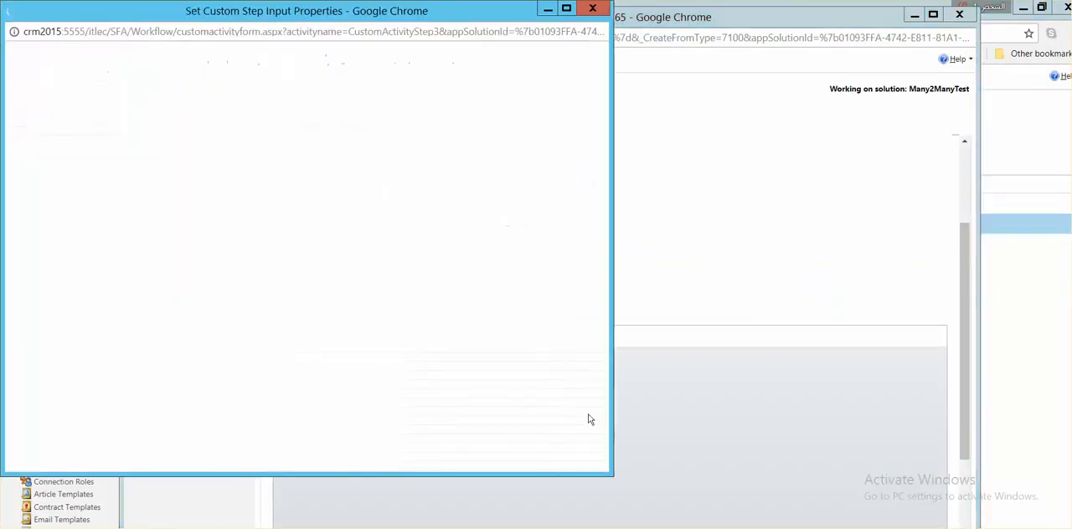
pyautogui.moveTo(201, 11); pyautogui.dragTo(469, 35)
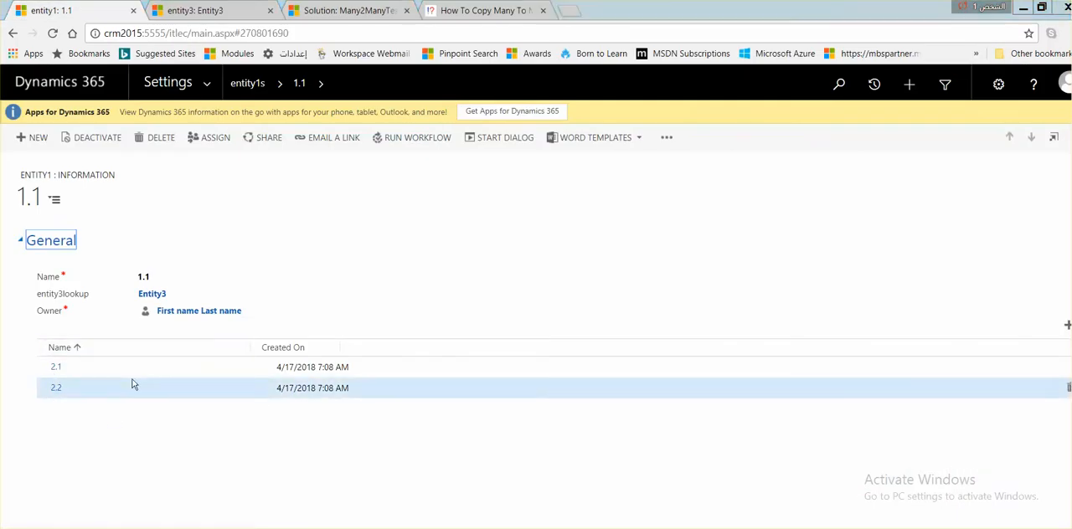
pyautogui.hotkey('alt', 'Tab')
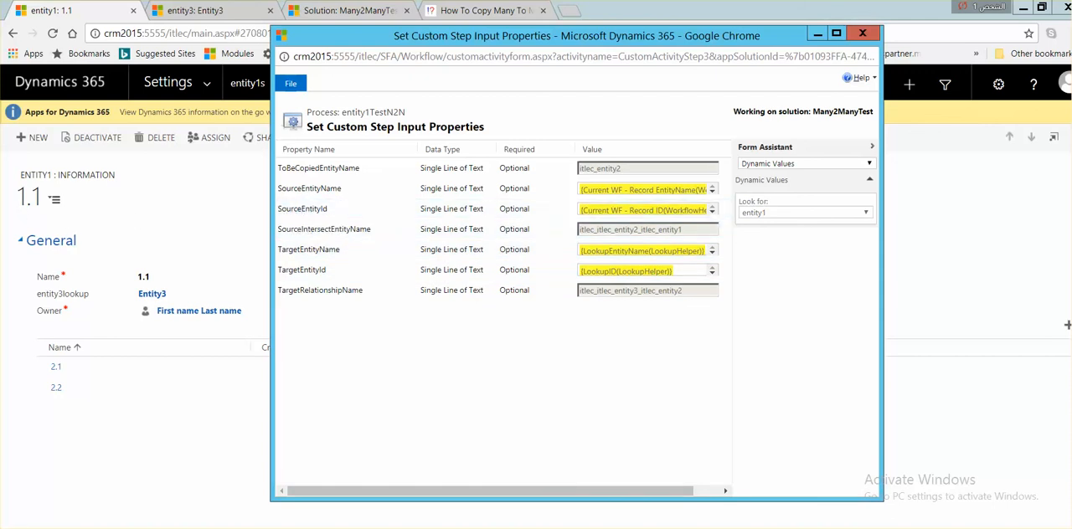
pyautogui.click(134, 248)
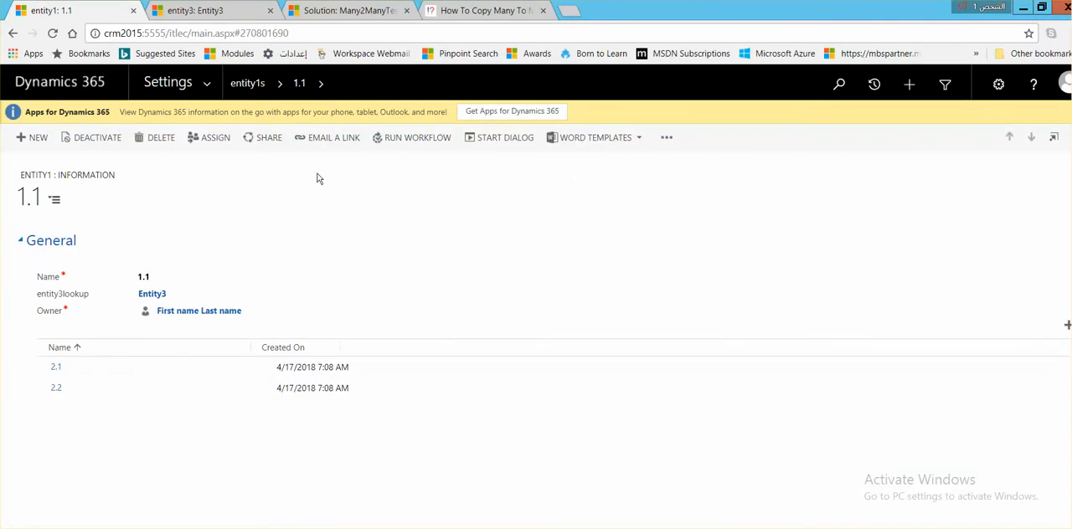
pyautogui.hotkey('alt', 'Tab')
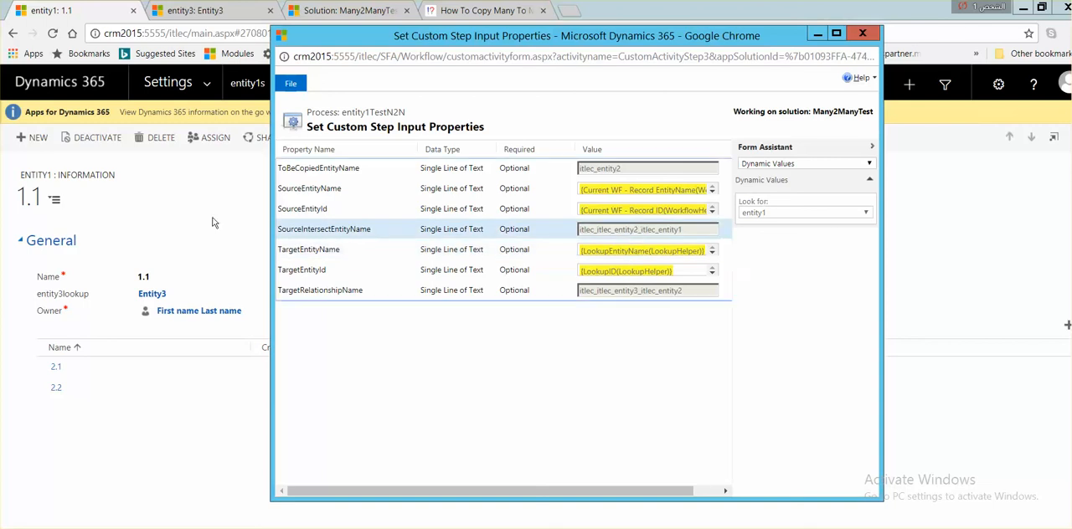
pyautogui.click(165, 166)
pyautogui.hotkey('alt', 'Tab')
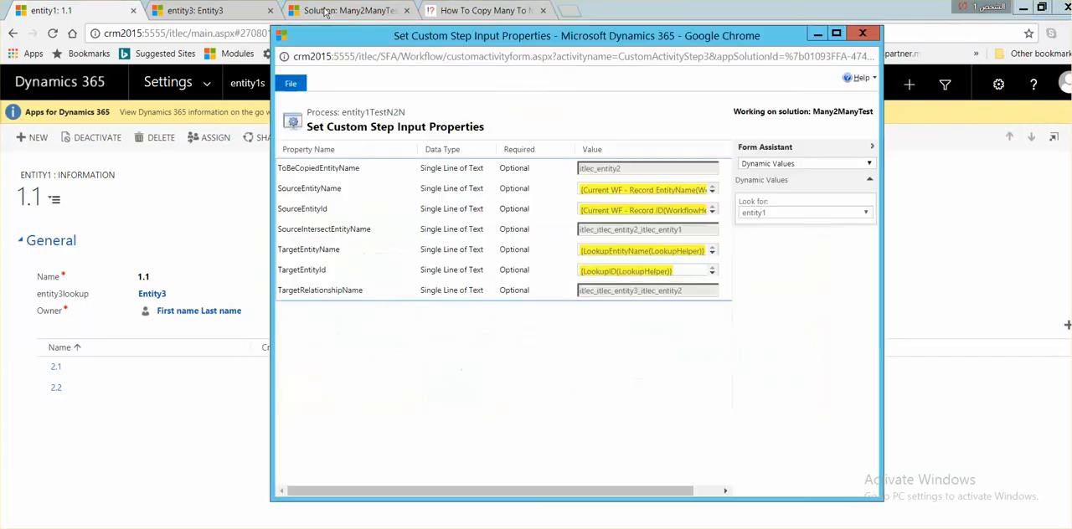
# Step: Open the many-to-many relationship between entity1 and entity2 from the Many2ManyTest solution to view its definition
pyautogui.click(330, 10)
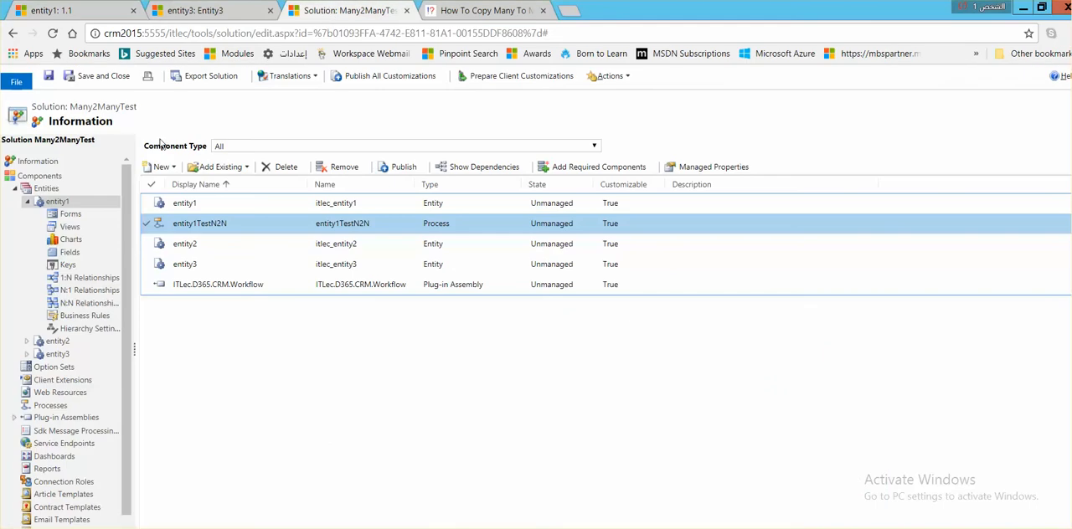
pyautogui.click(67, 304)
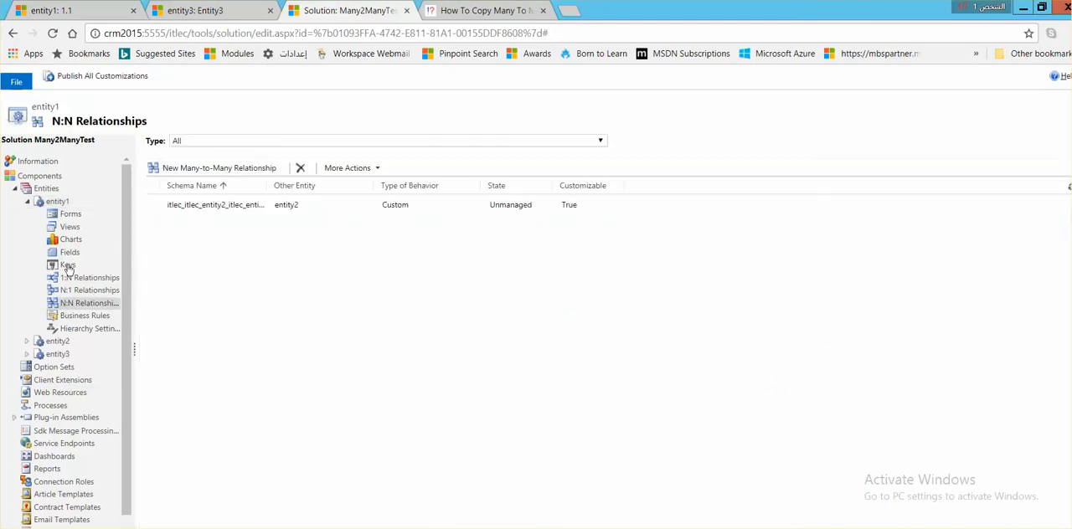
pyautogui.doubleClick(243, 211)
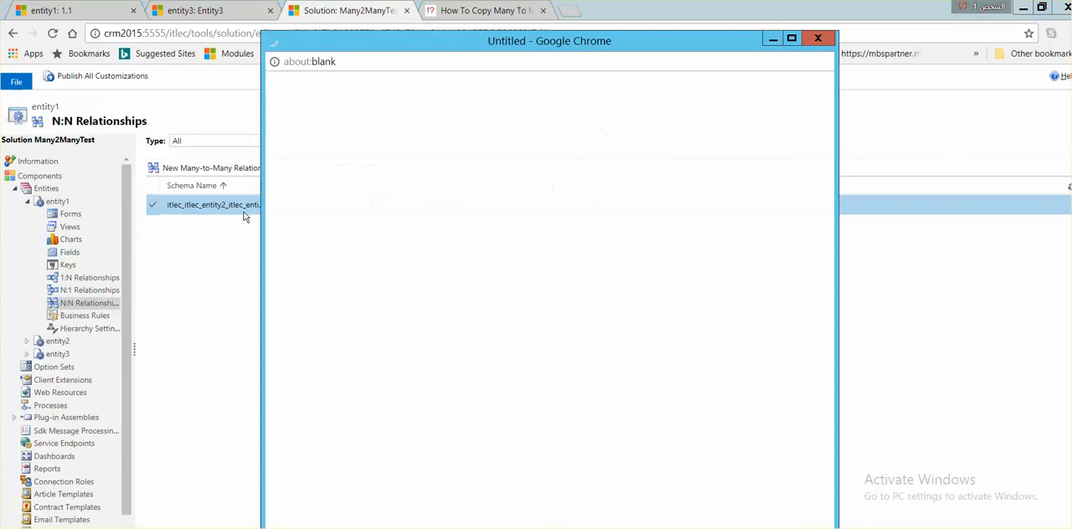
pyautogui.hotkey('alt', 'Tab')
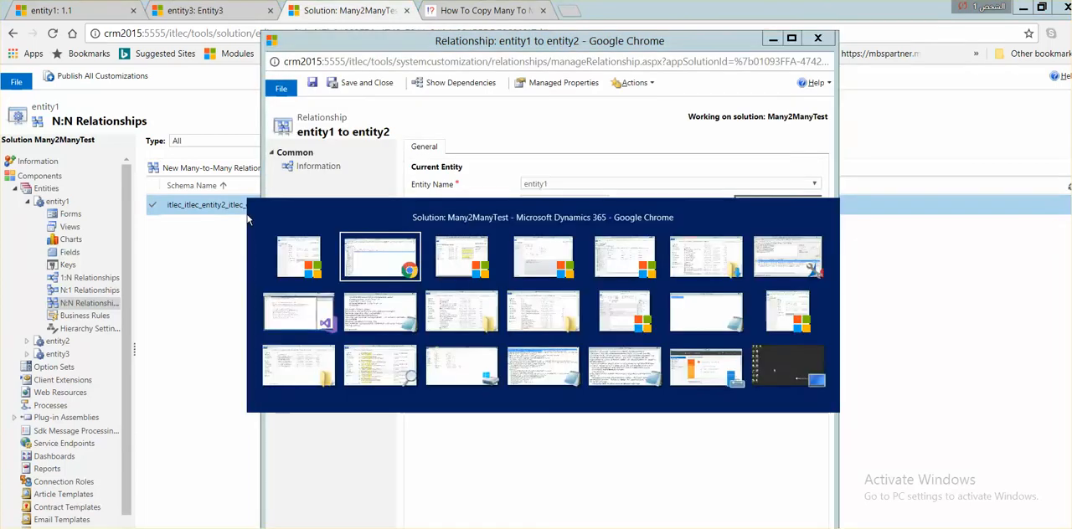
pyautogui.hotkey('alt', 'Tab')
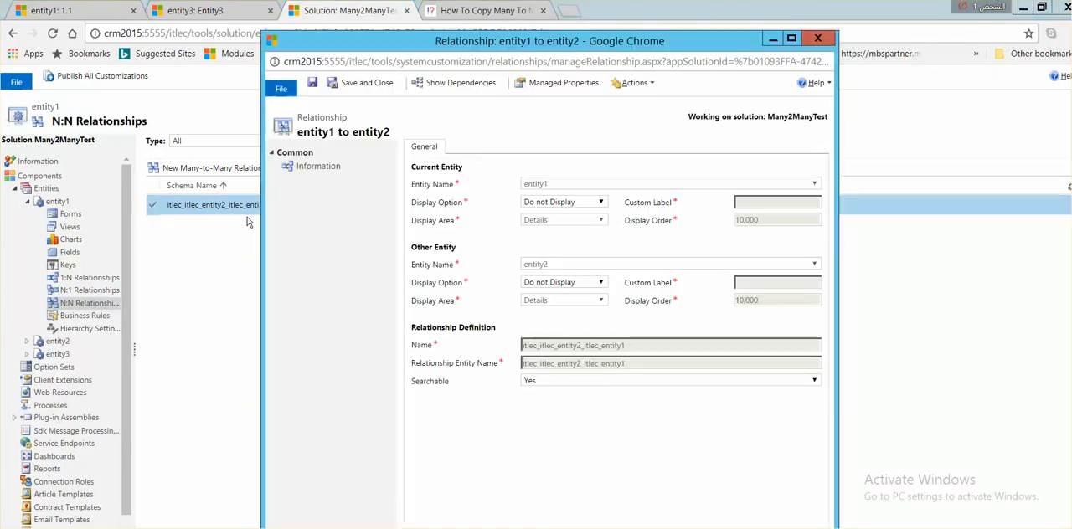
# Step: Compare the CopyN2NFromEntity2Another step's SourceIntersectEntityName property with the Relationship Entity Name of the entity1 to entity2 relationship
pyautogui.hotkey('alt', 'Tab')
pyautogui.hotkey('alt', 'Tab')
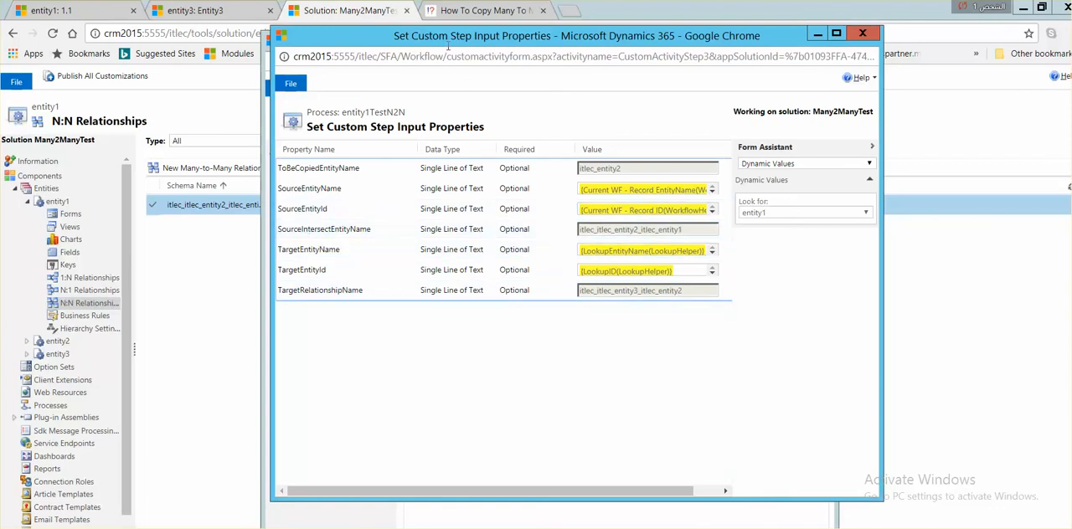
pyautogui.moveTo(475, 44); pyautogui.dragTo(706, 76)
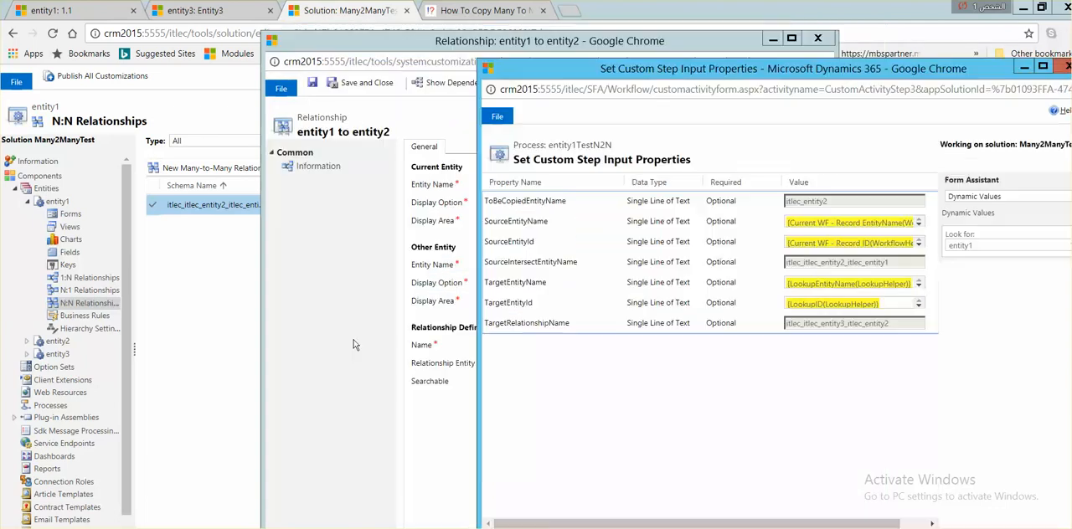
pyautogui.click(391, 377)
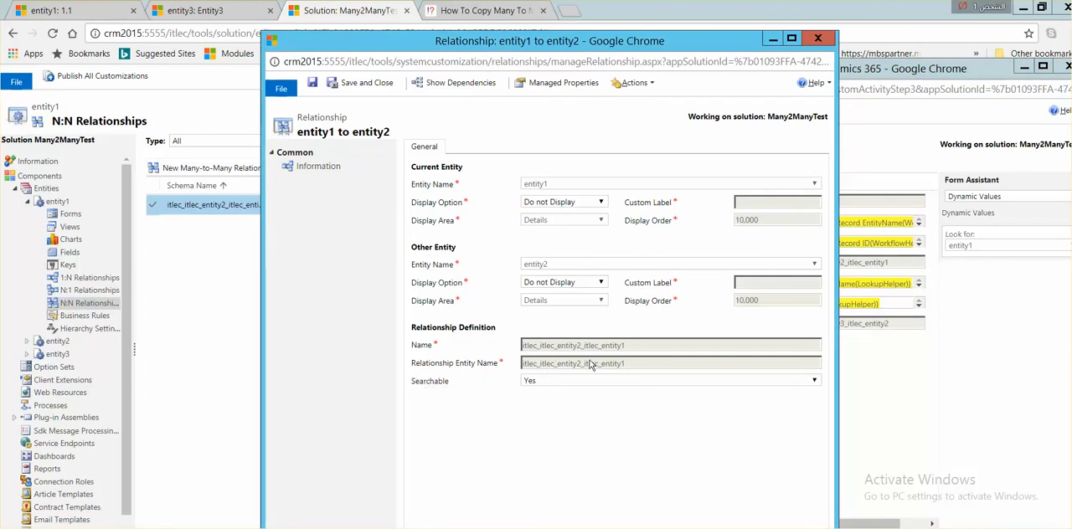
pyautogui.moveTo(626, 365); pyautogui.dragTo(506, 368)
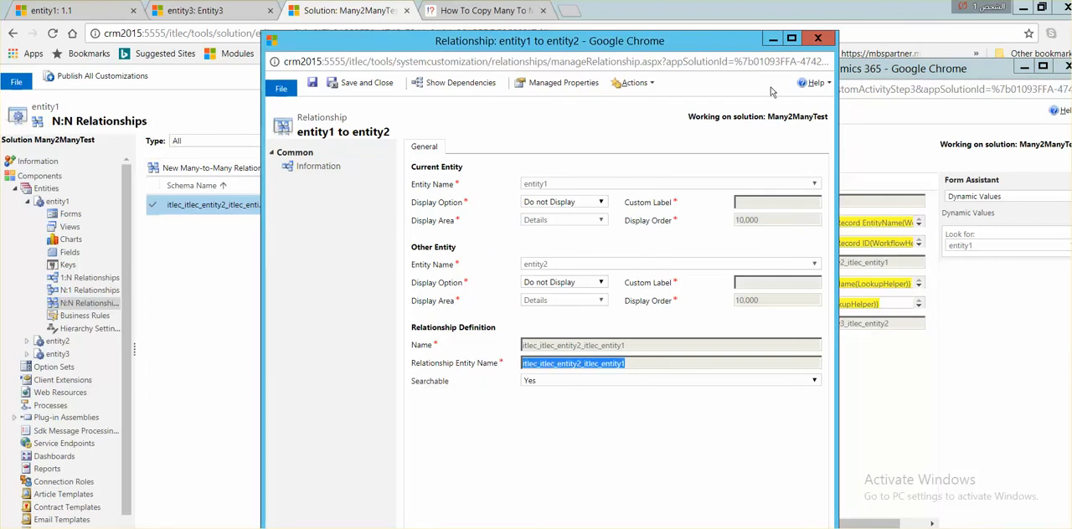
pyautogui.click(831, 37)
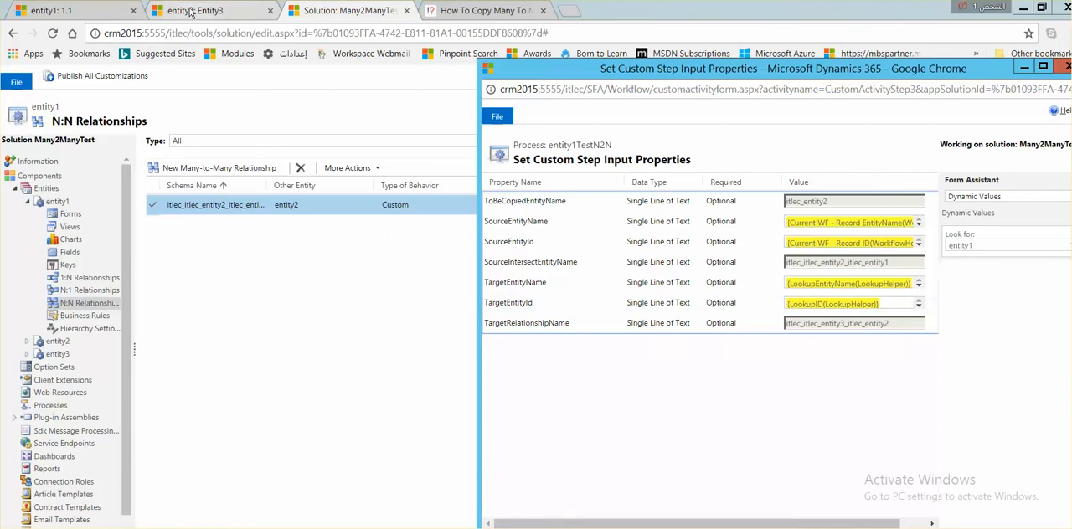
# Step: Check the TargetRelationshipName property against the Name of entity3's many-to-many relationship with entity2 in the solution
pyautogui.click(154, 14)
pyautogui.hotkey('alt', 'Tab')
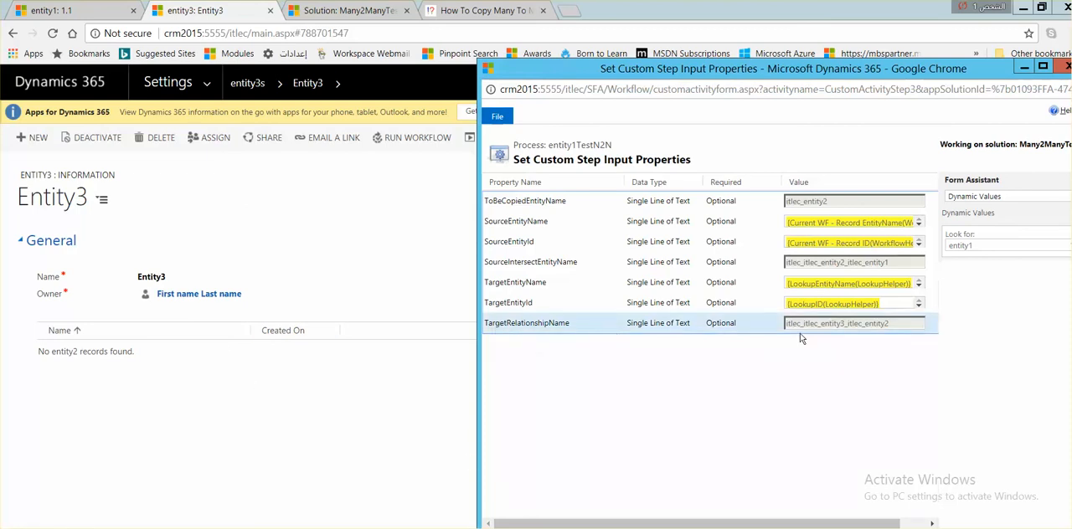
pyautogui.click(343, 11)
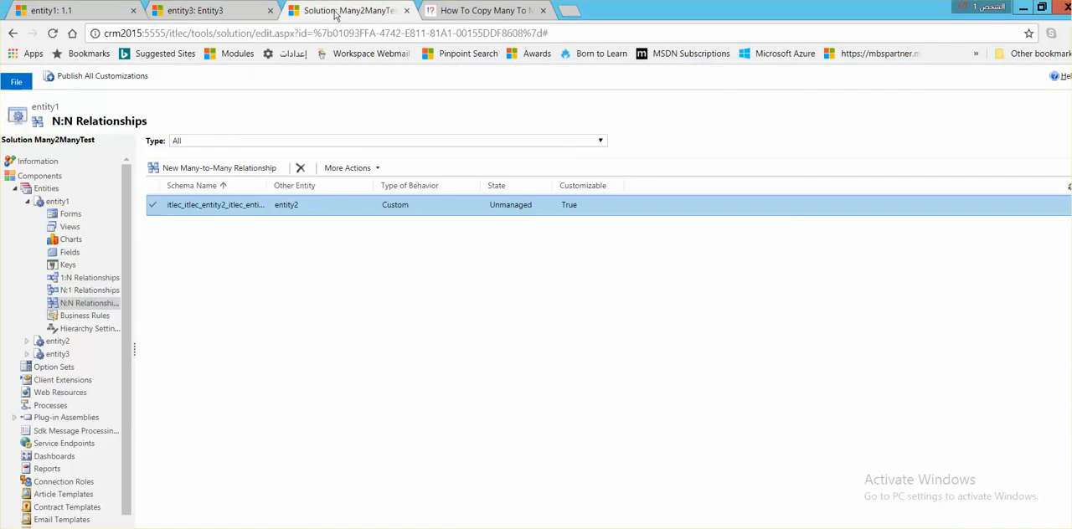
pyautogui.click(27, 355)
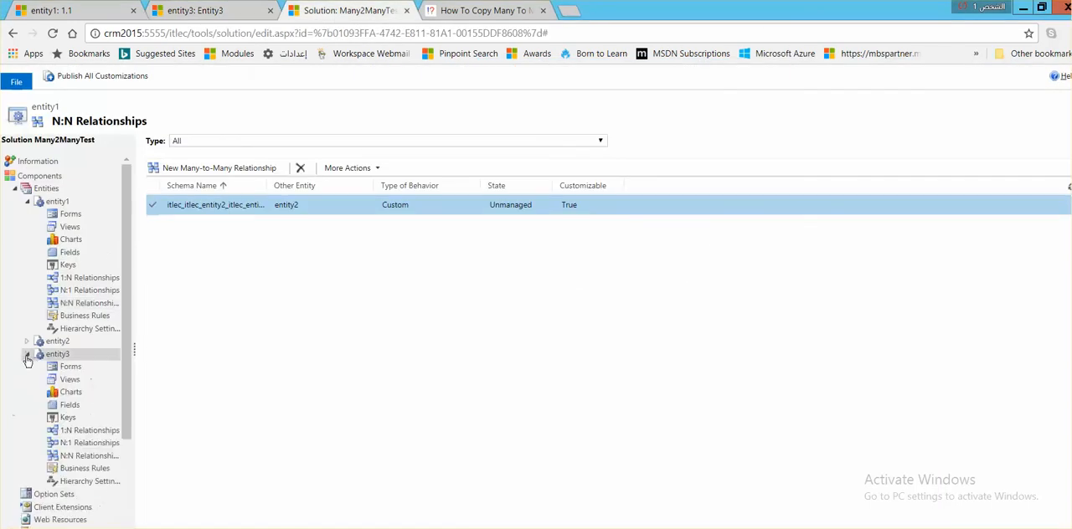
pyautogui.click(77, 458)
pyautogui.doubleClick(319, 205)
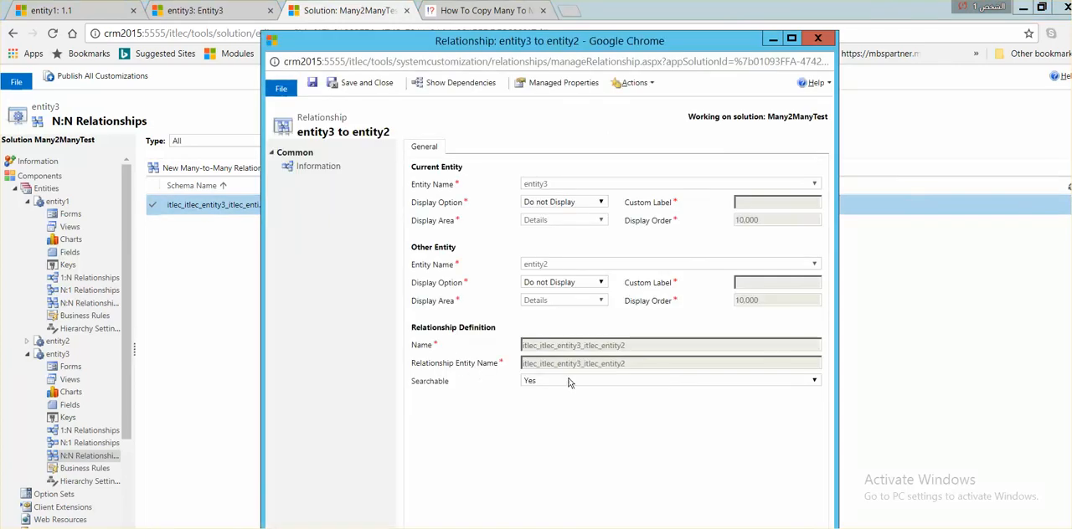
pyautogui.moveTo(629, 349); pyautogui.dragTo(512, 349)
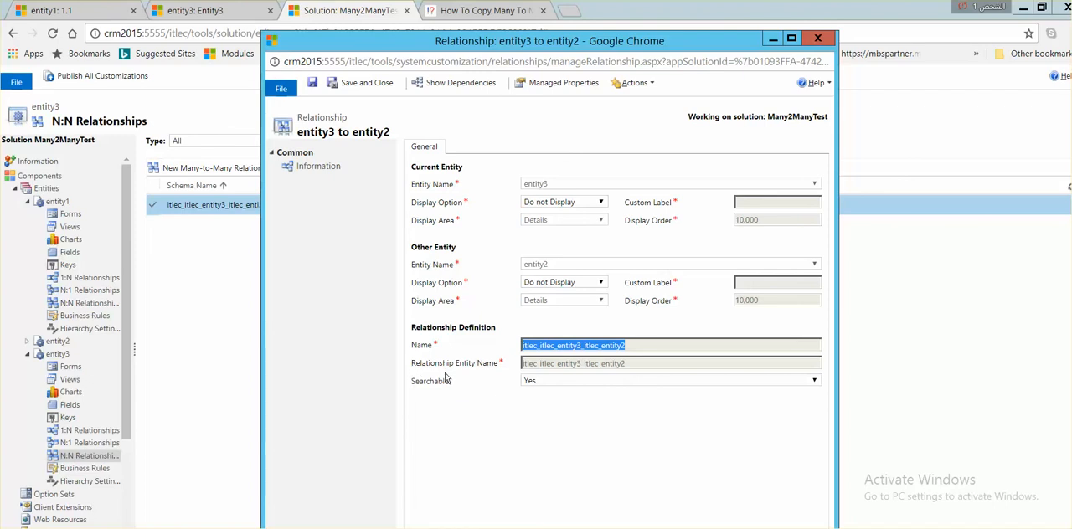
pyautogui.click(832, 38)
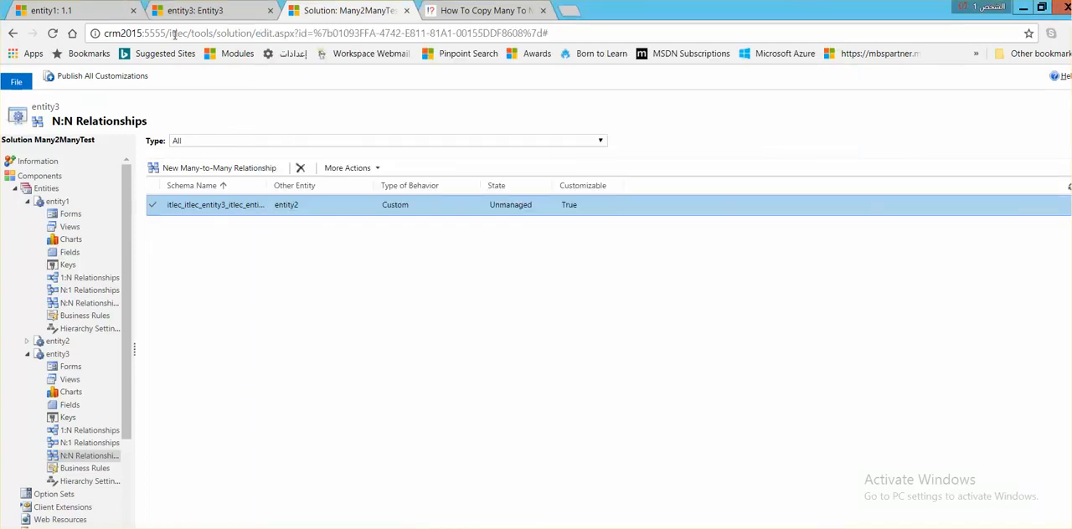
# Step: Close the custom step's input properties and review the entity1TestN2N process's availability and start options
pyautogui.hotkey('alt', 'Tab')
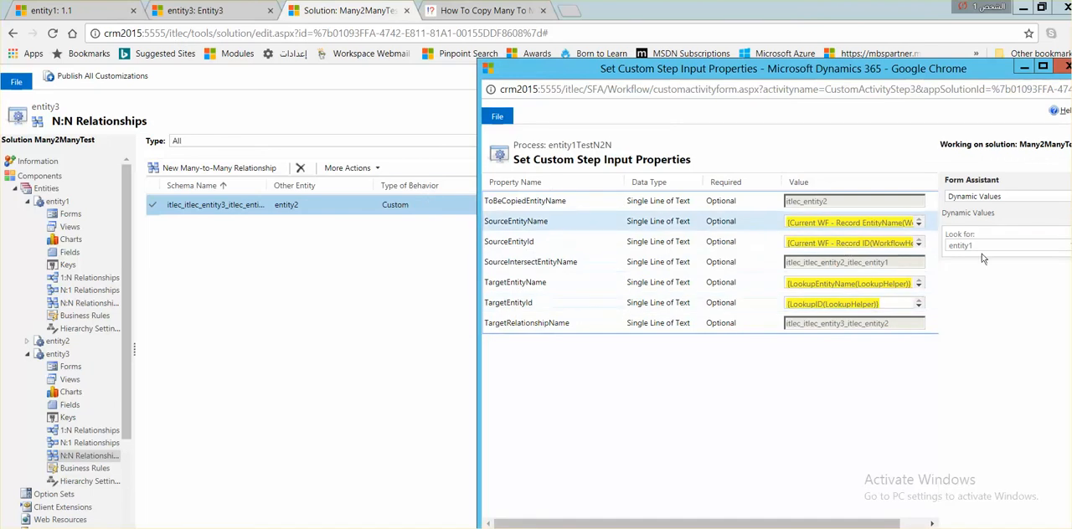
pyautogui.click(1067, 66)
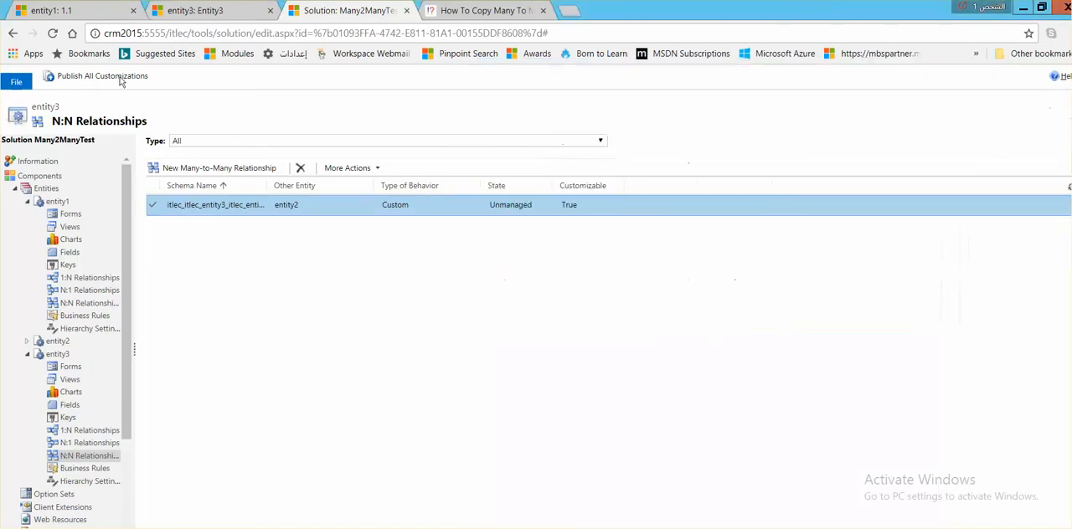
pyautogui.click(84, 15)
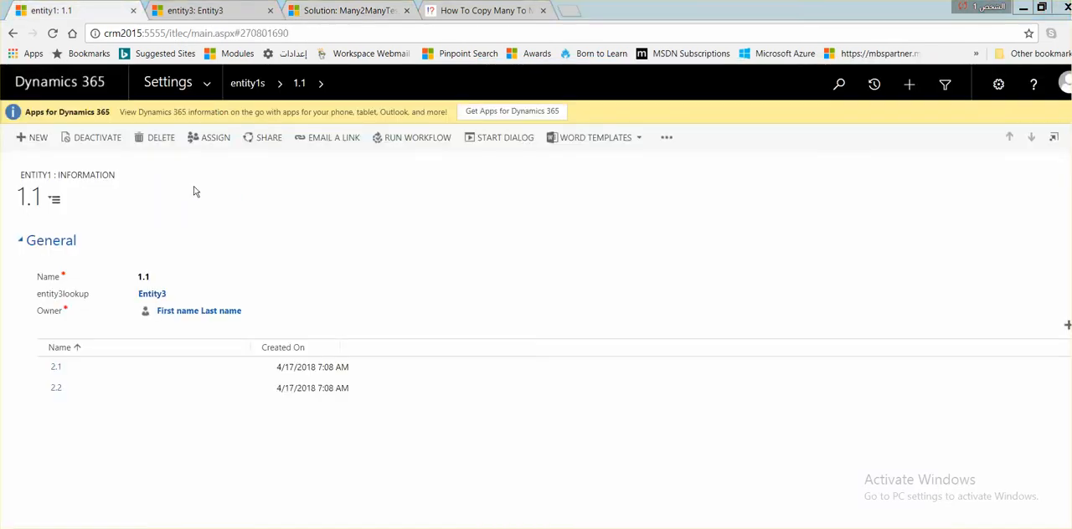
pyautogui.hotkey('alt', 'Tab')
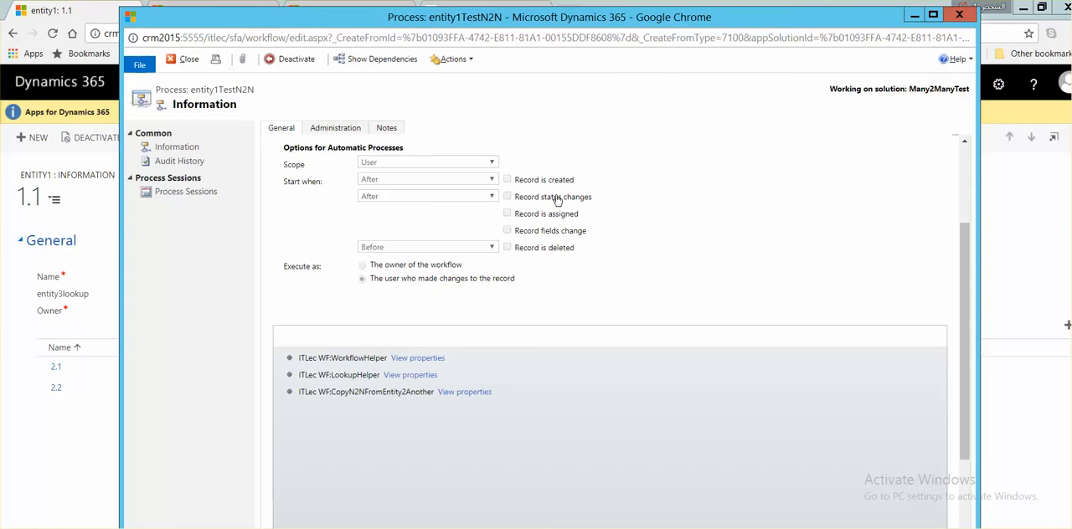
pyautogui.scroll(2, 373, 280)
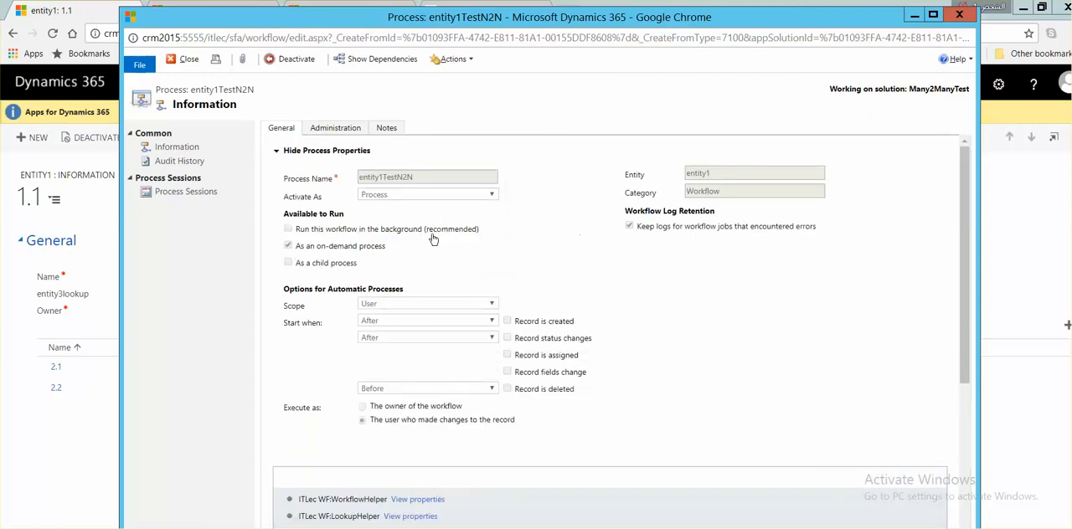
pyautogui.click(917, 18)
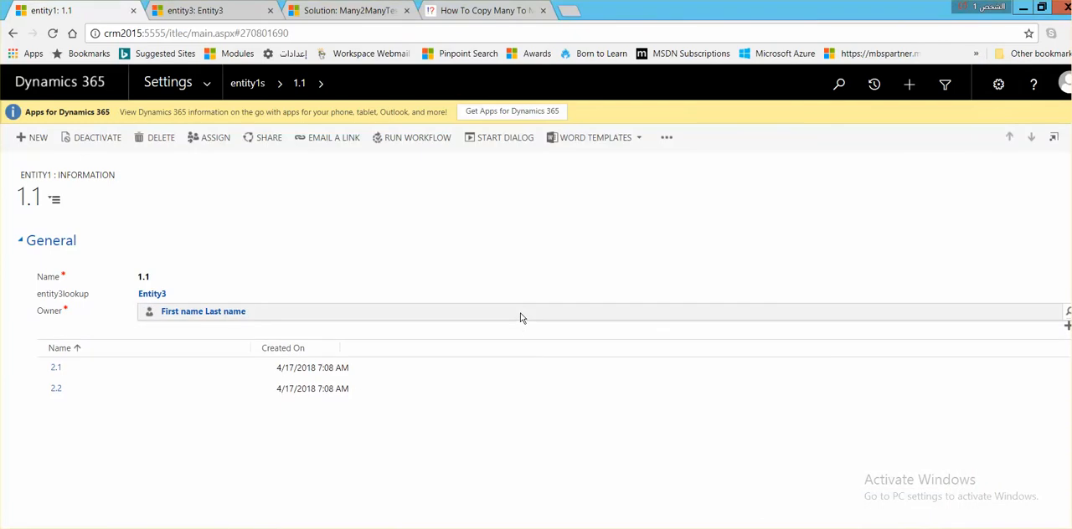
# Step: Refresh the related entity2 lists on the Entity3 record and on entity1 record 1.1
pyautogui.click(213, 11)
pyautogui.rightClick(184, 367)
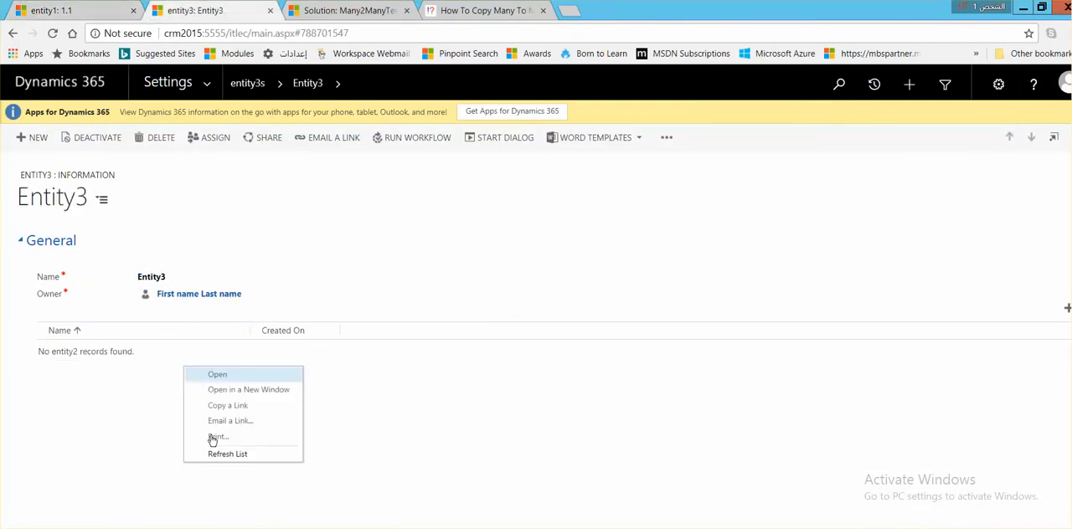
pyautogui.click(223, 454)
pyautogui.click(102, 11)
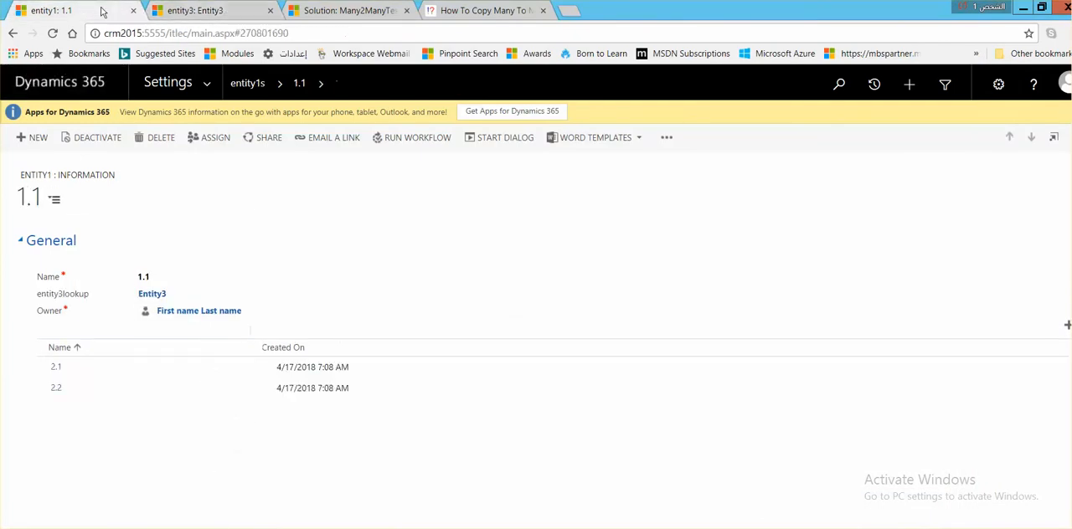
pyautogui.rightClick(243, 392)
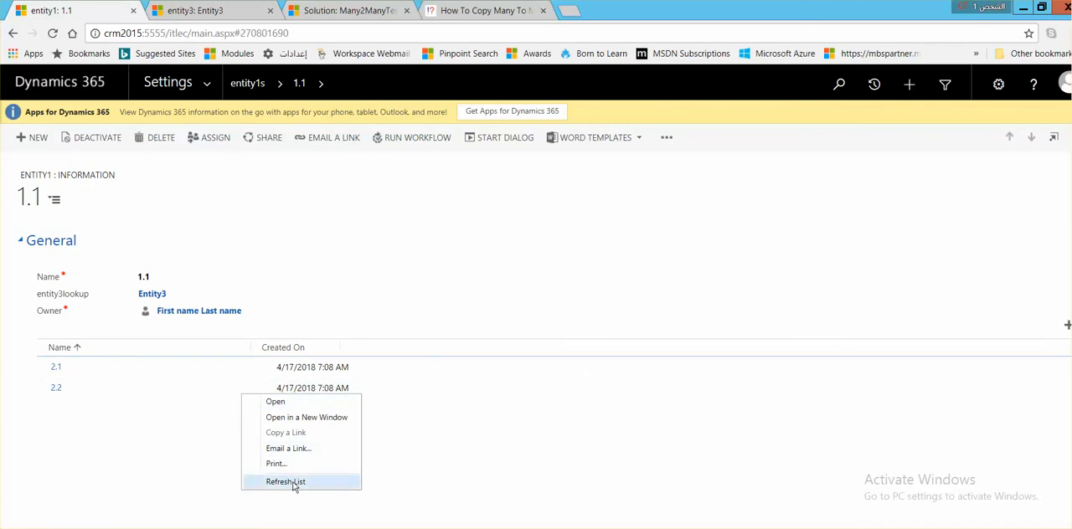
pyautogui.click(289, 482)
# Step: Run the on-demand entity1TestN2N workflow on entity1 record 1.1 and confirm its application
pyautogui.click(668, 138)
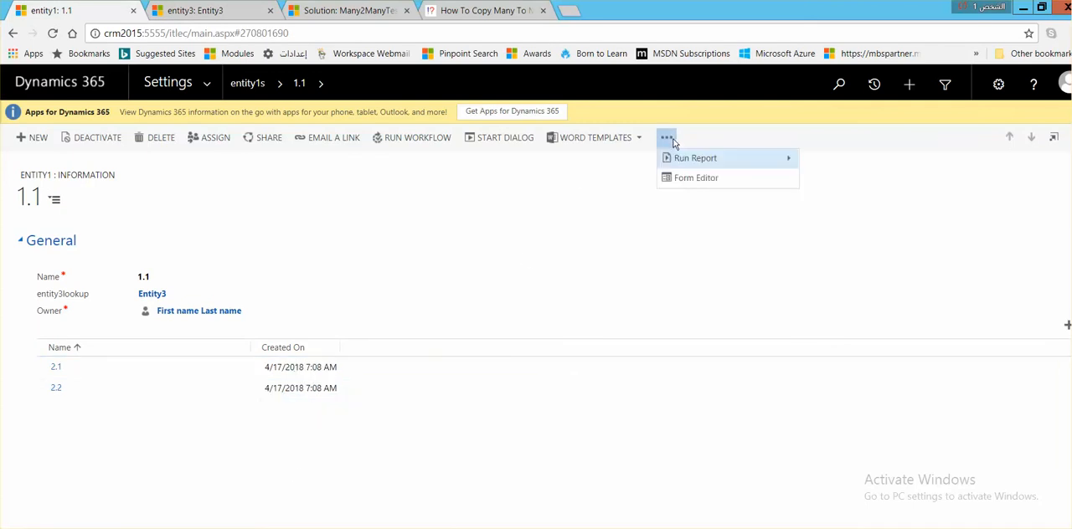
pyautogui.click(386, 142)
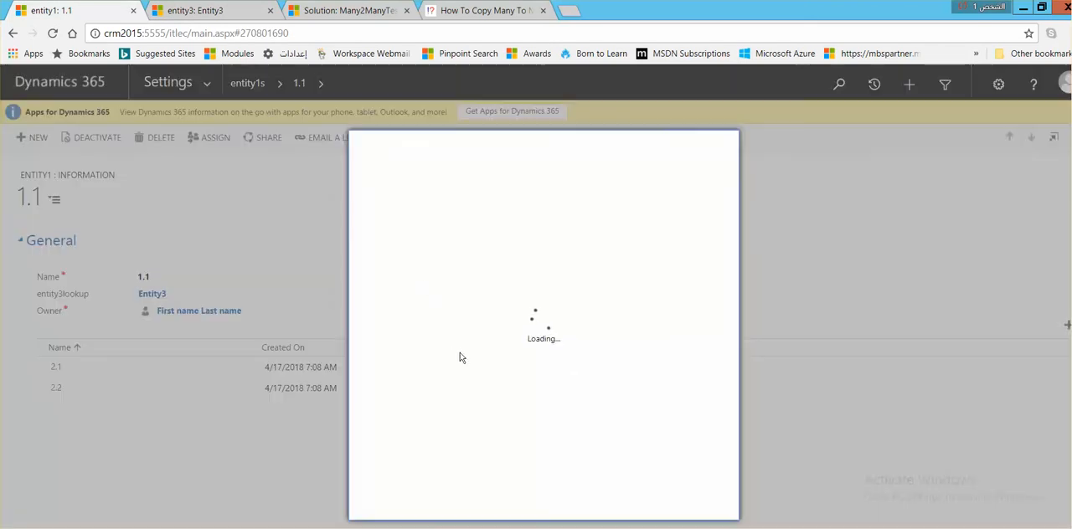
pyautogui.click(553, 504)
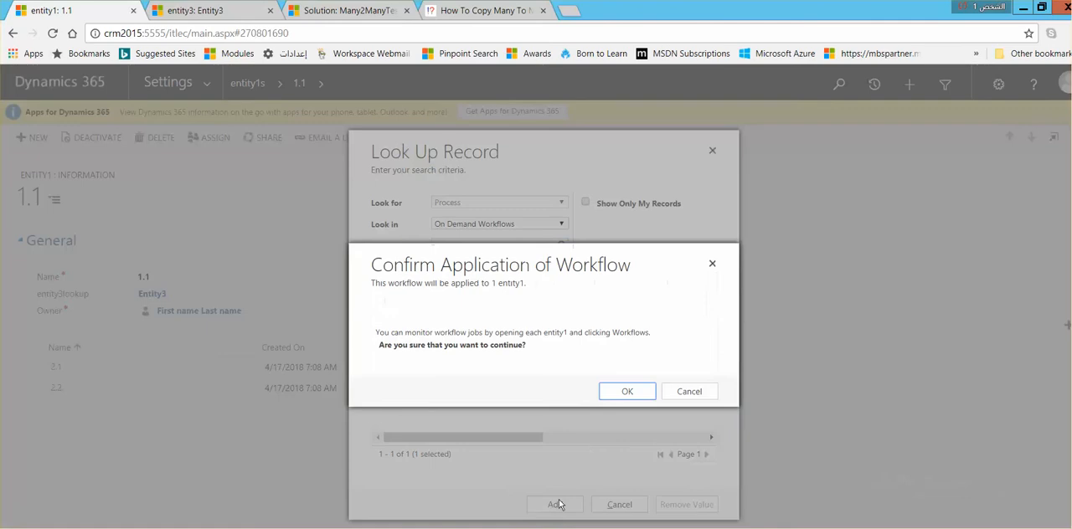
pyautogui.click(622, 392)
# Step: Refresh the related entity2 list on the Entity3 record to check the workflow's effect
pyautogui.click(197, 13)
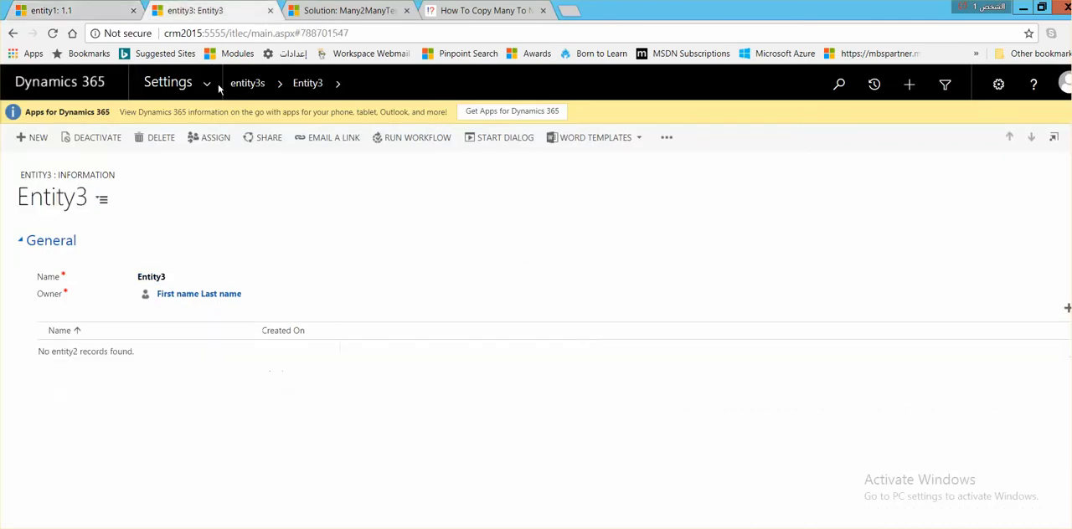
pyautogui.rightClick(176, 379)
pyautogui.click(208, 464)
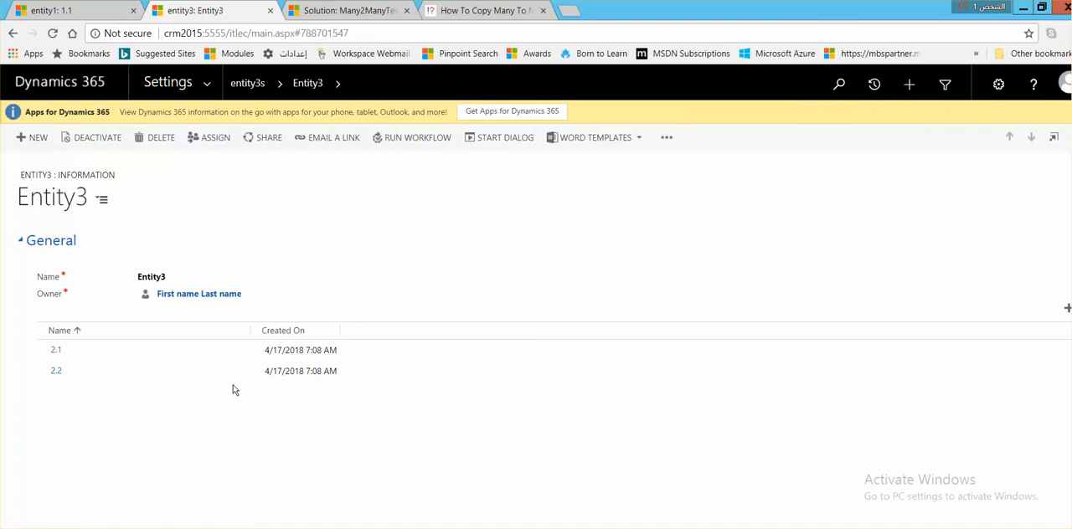
# Step: Open the CopyN2NFromEntity2Another GitHub download link from the ITLec blog post in a new browser tab
pyautogui.click(463, 15)
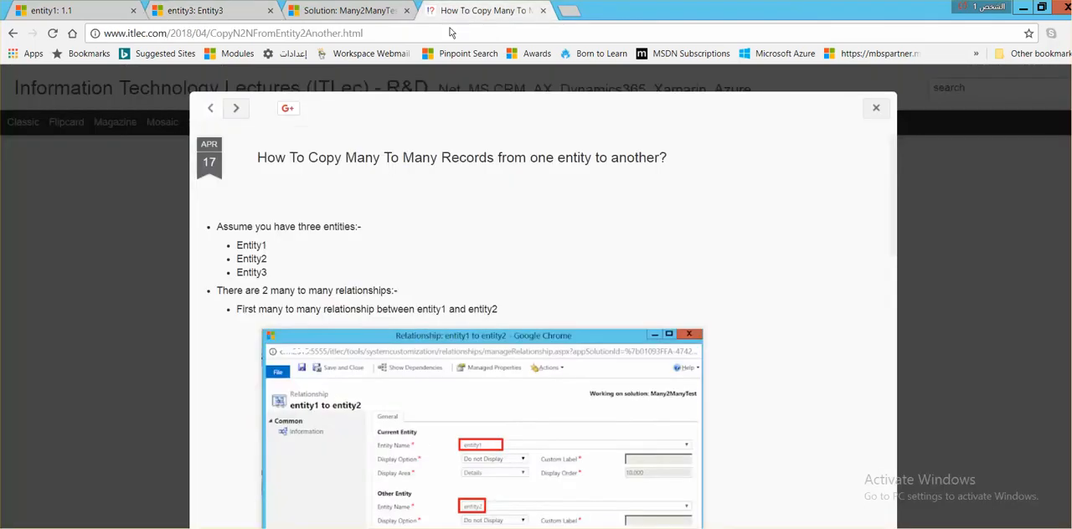
pyautogui.scroll(-10, 423, 189)
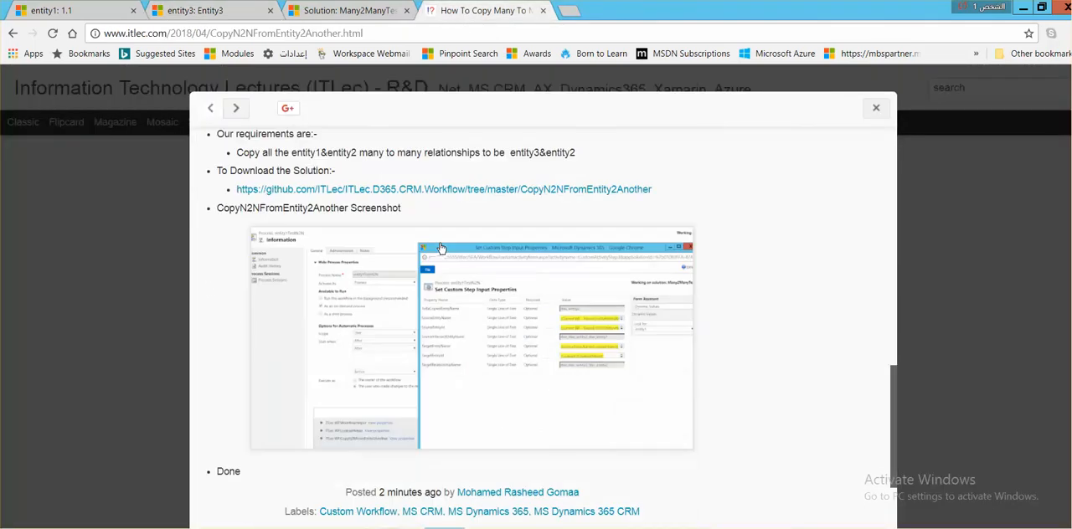
pyautogui.scroll(2, 440, 248)
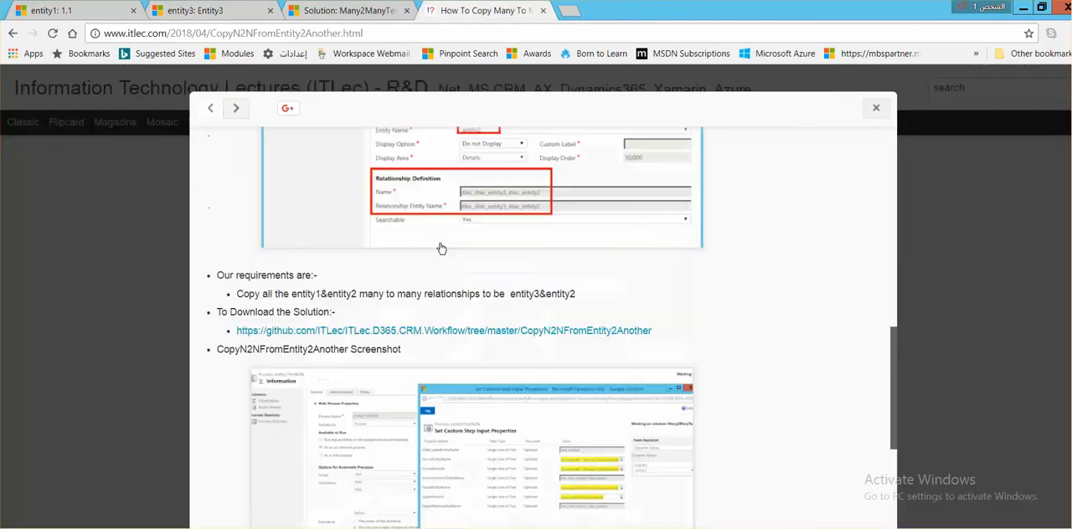
pyautogui.rightClick(366, 333)
pyautogui.click(398, 342)
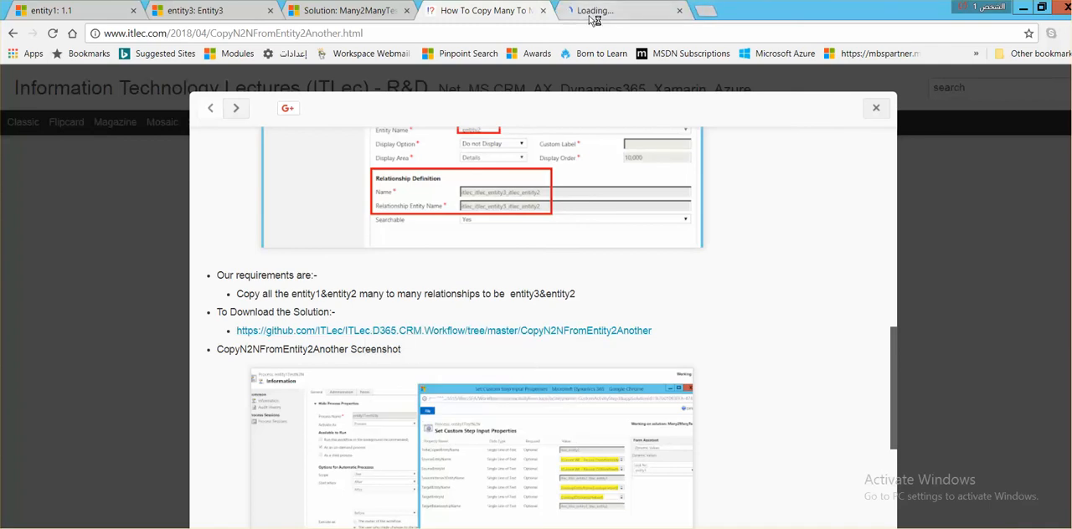
pyautogui.click(591, 15)
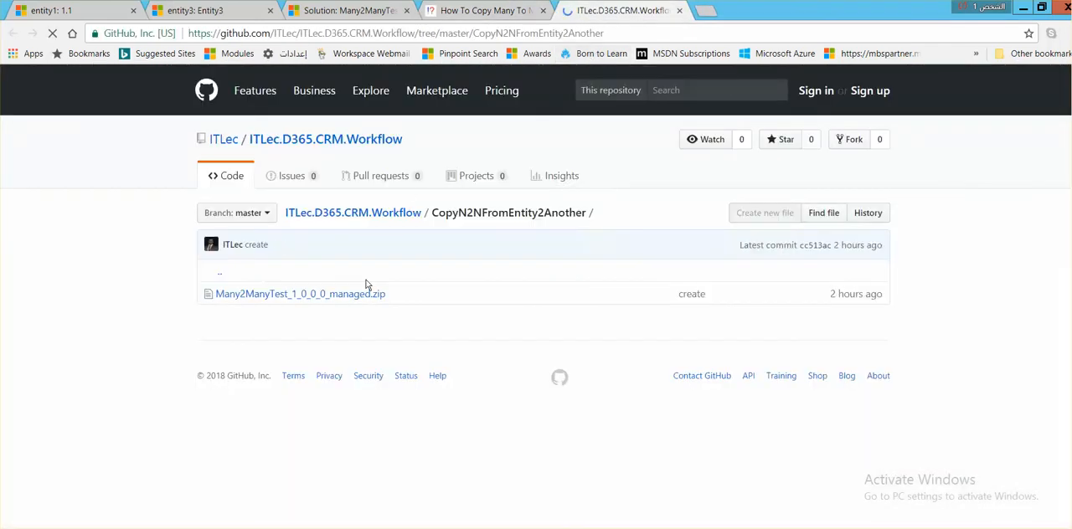